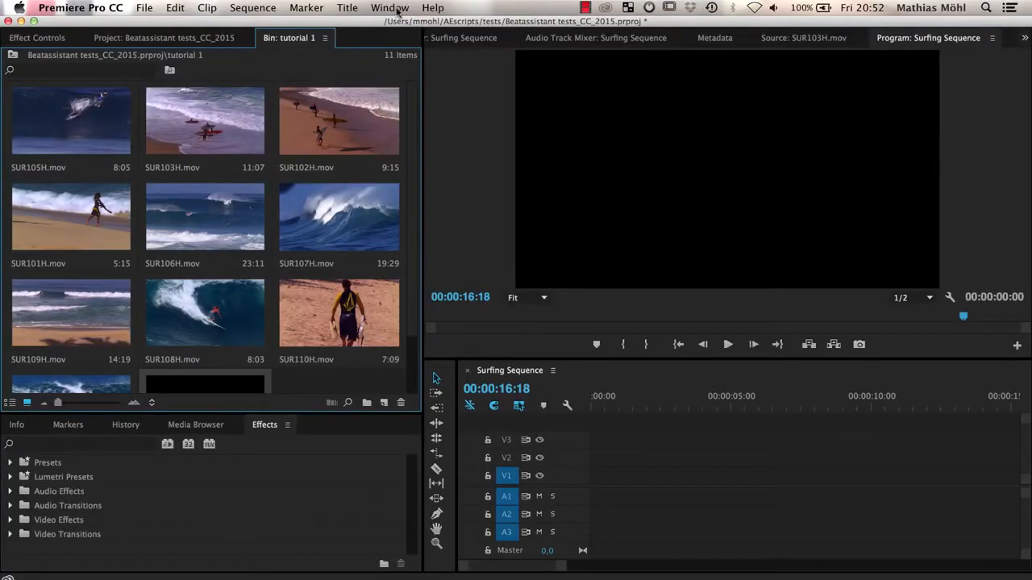
- Open the Beat Edit extension and load the Premium Beat track 190_short_summer-girl_0018.wav into it
left_click(390, 8)
mouse_move(409, 63)
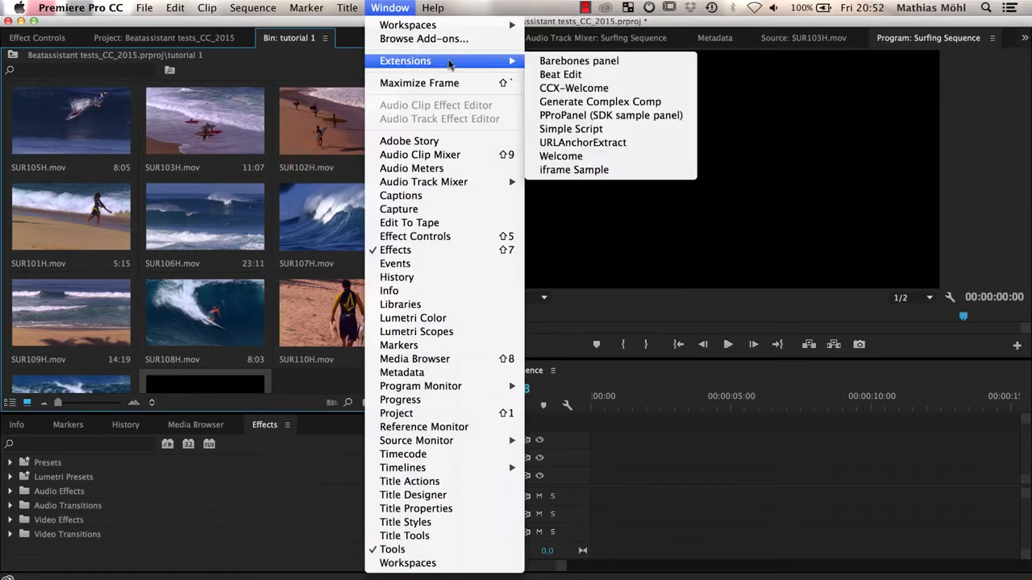
left_click(560, 74)
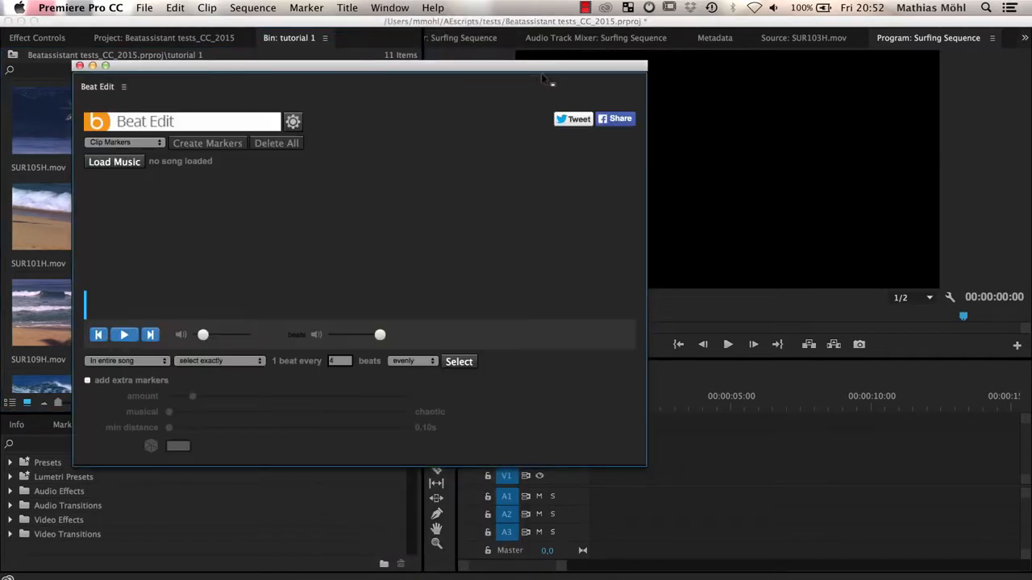
left_click(124, 164)
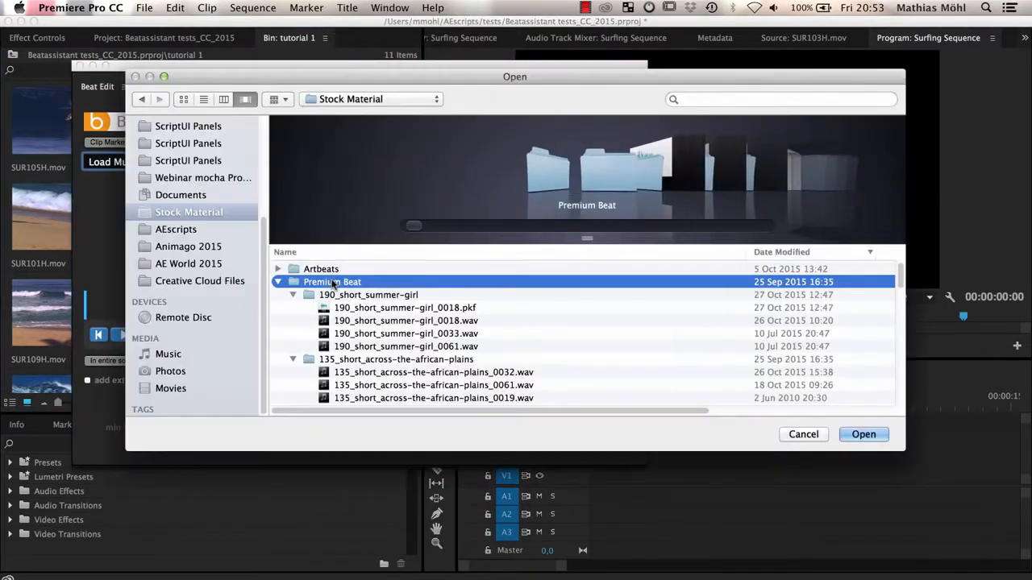
left_click(395, 321)
left_click(867, 436)
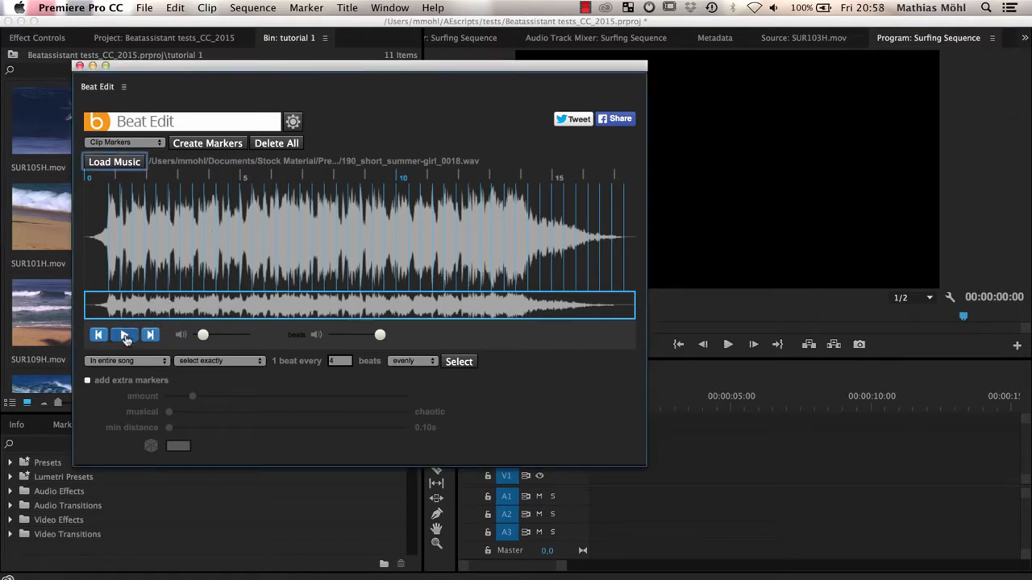
- Preview the loaded song with its detected beats and slightly lower the music and beat sound volumes
left_click(124, 335)
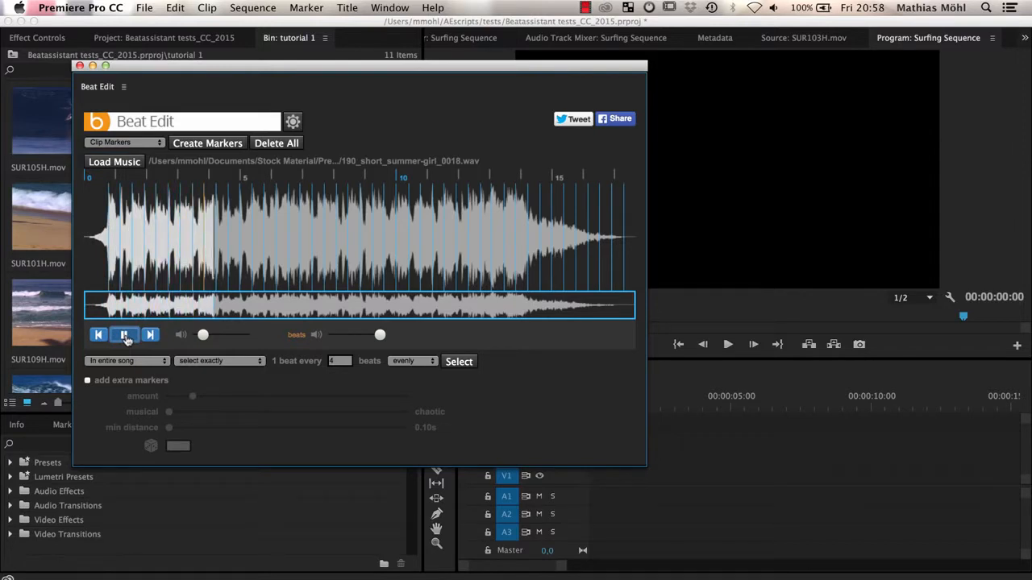
left_click(124, 336)
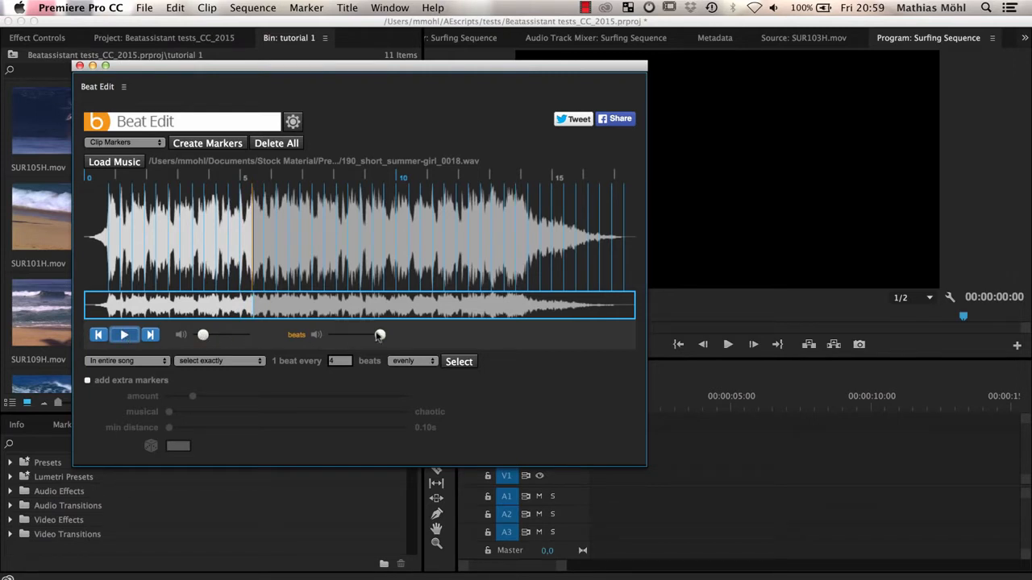
left_click(126, 337)
mouse_move(202, 339)
left_mouse_down()
mouse_move(228, 339)
mouse_move(197, 339)
left_mouse_up()
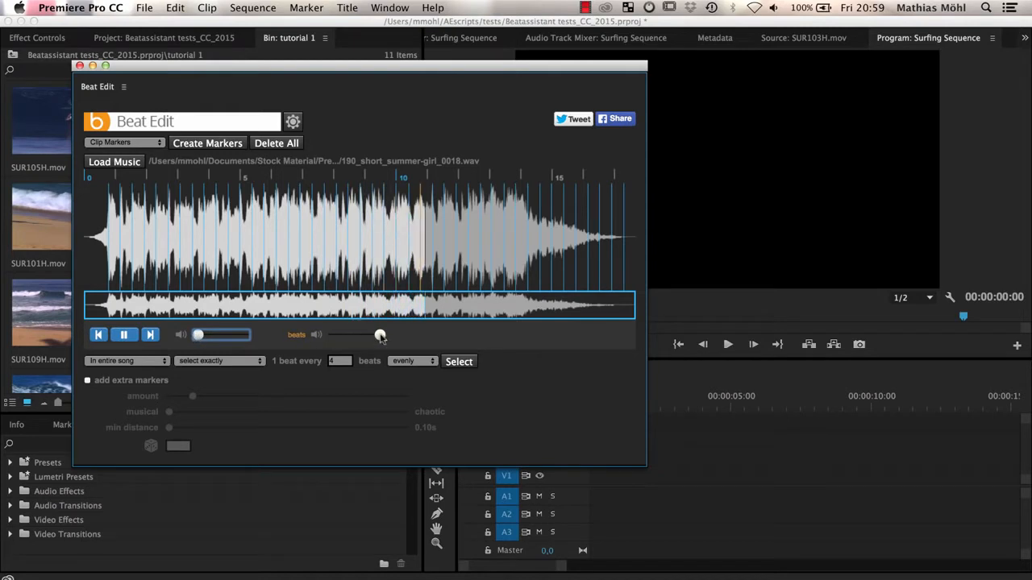
mouse_move(380, 336)
left_mouse_down()
mouse_move(340, 339)
mouse_move(379, 339)
left_mouse_up()
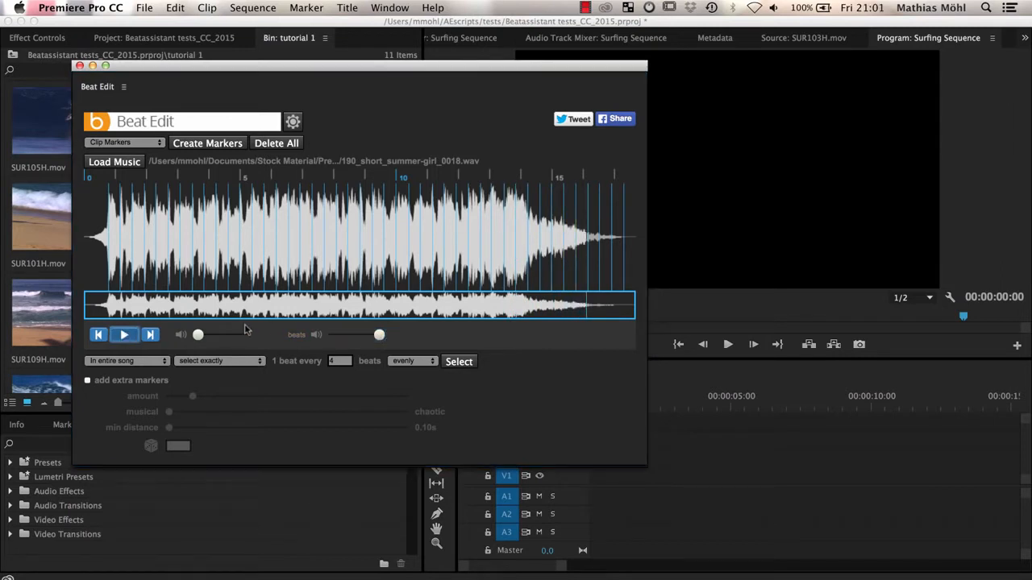
- Play the song again from the beginning to check the detected beats, and stop the playback
left_click(100, 339)
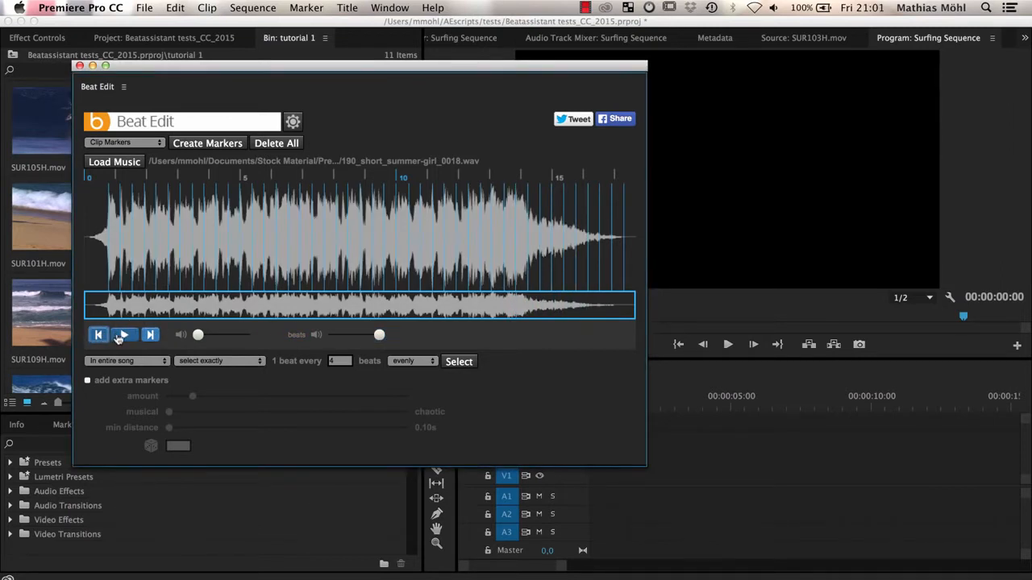
left_click(126, 337)
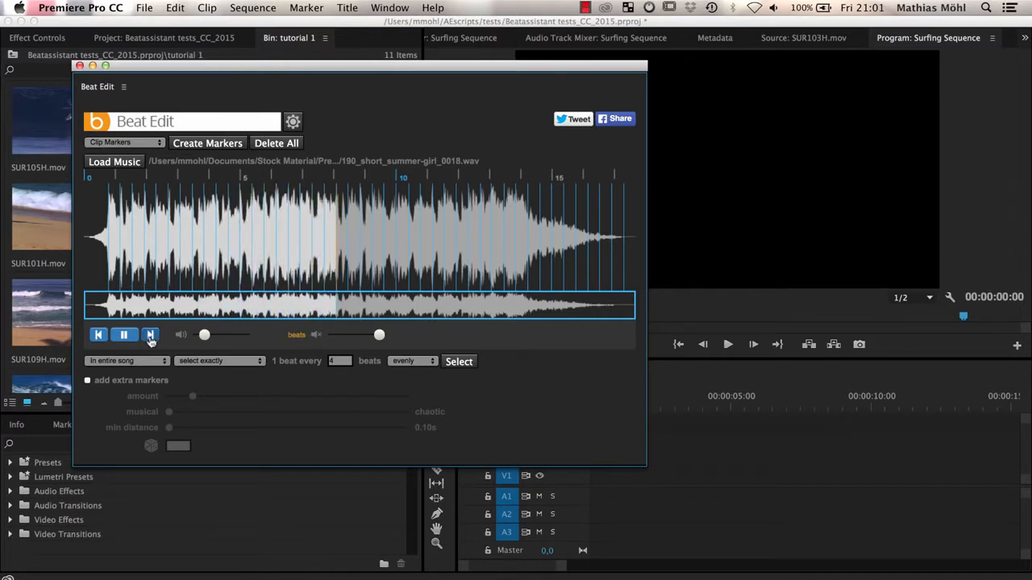
left_click(123, 335)
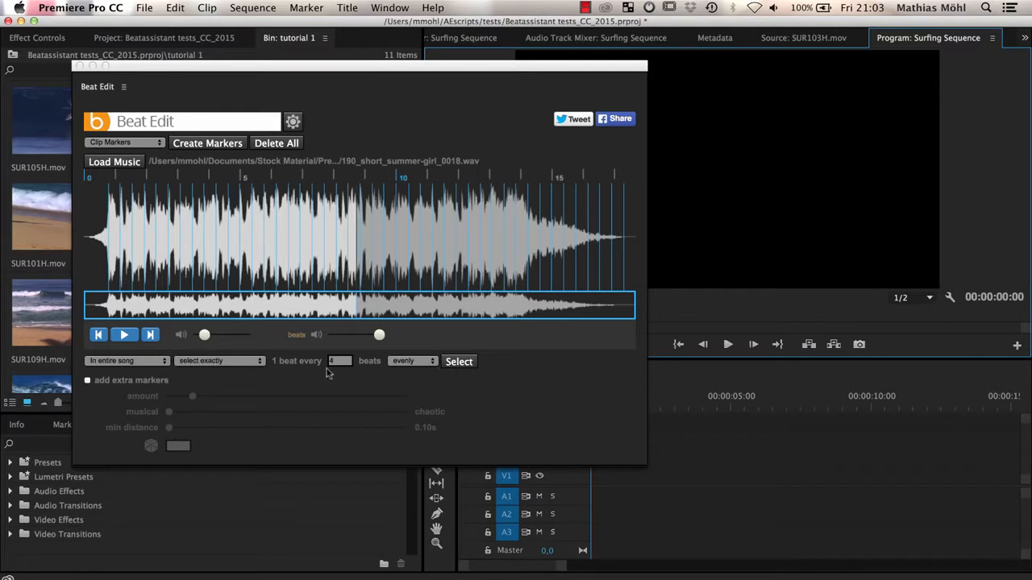
- Select 1 beat every 4 beats evenly in the entire song and cycle the selection through different starting beats
left_click(458, 365)
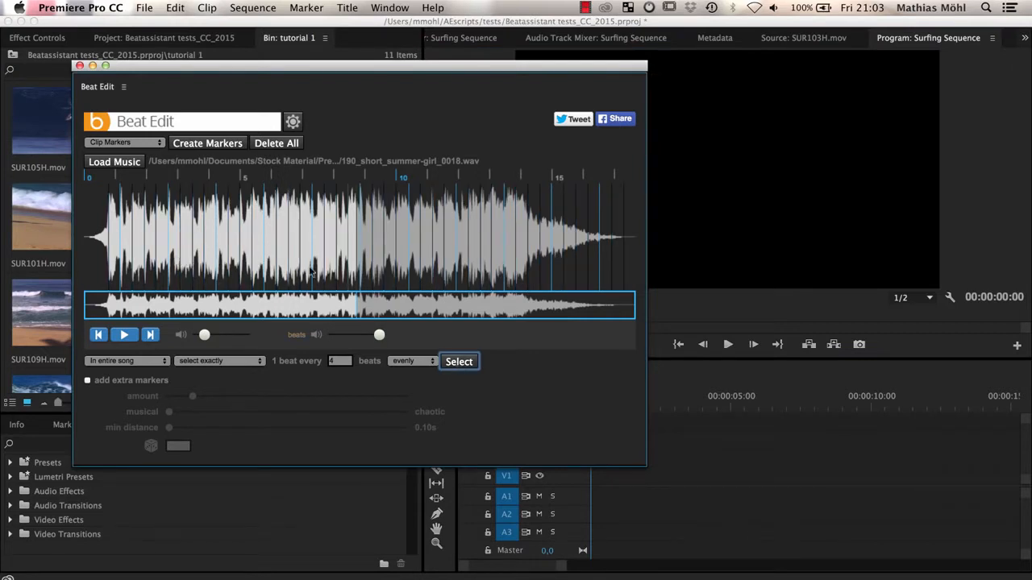
left_click(244, 245)
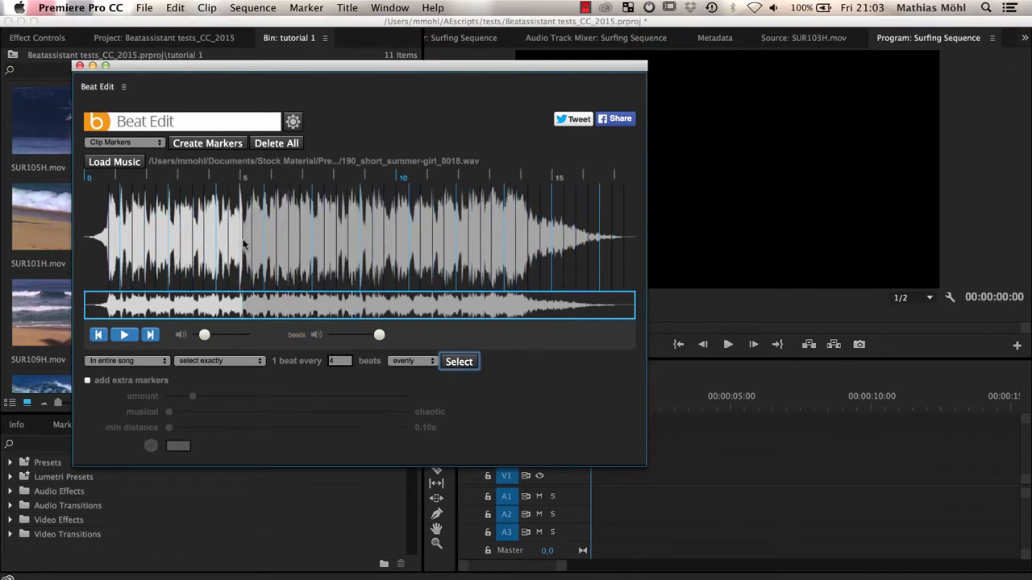
left_click(457, 363)
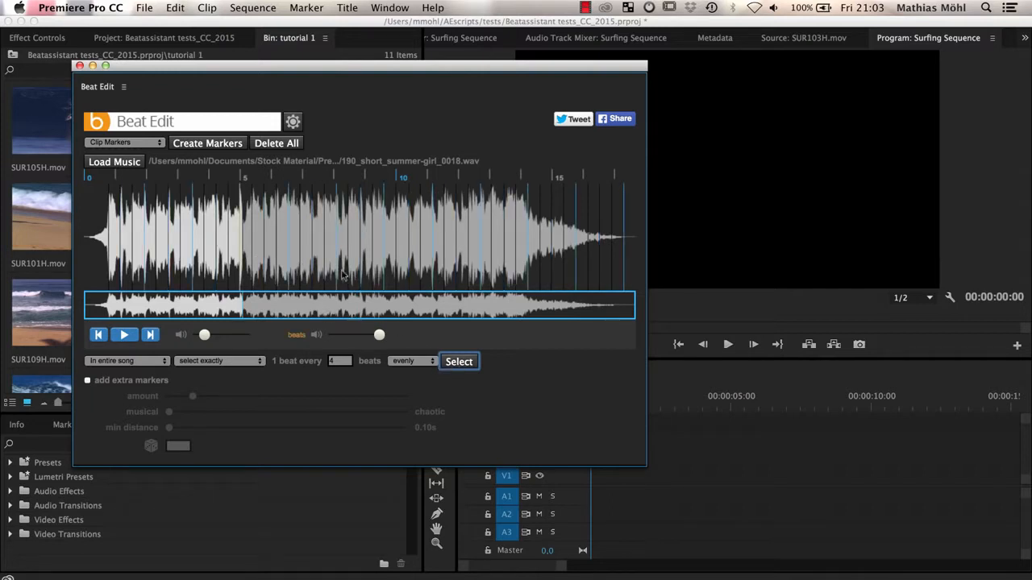
left_click(453, 362)
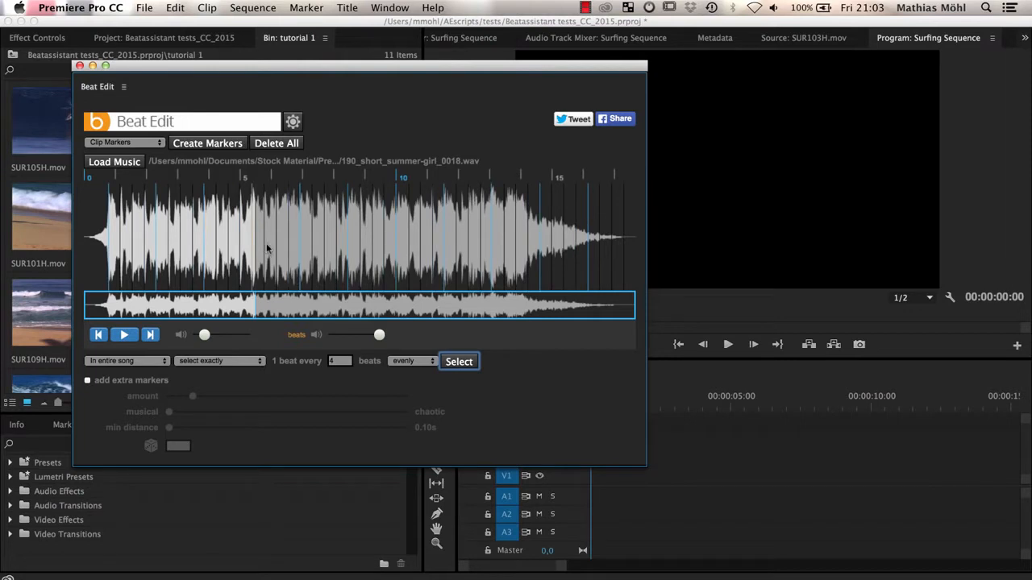
left_click(448, 365)
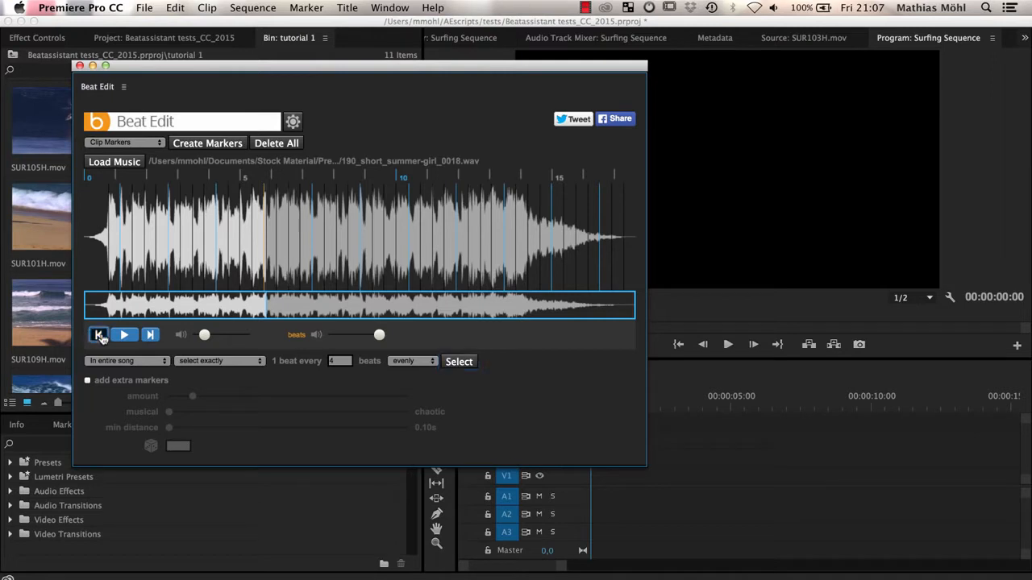
- Play the song from its start and shift the every-fourth-beat selection to begin on the first beat
left_click(99, 336)
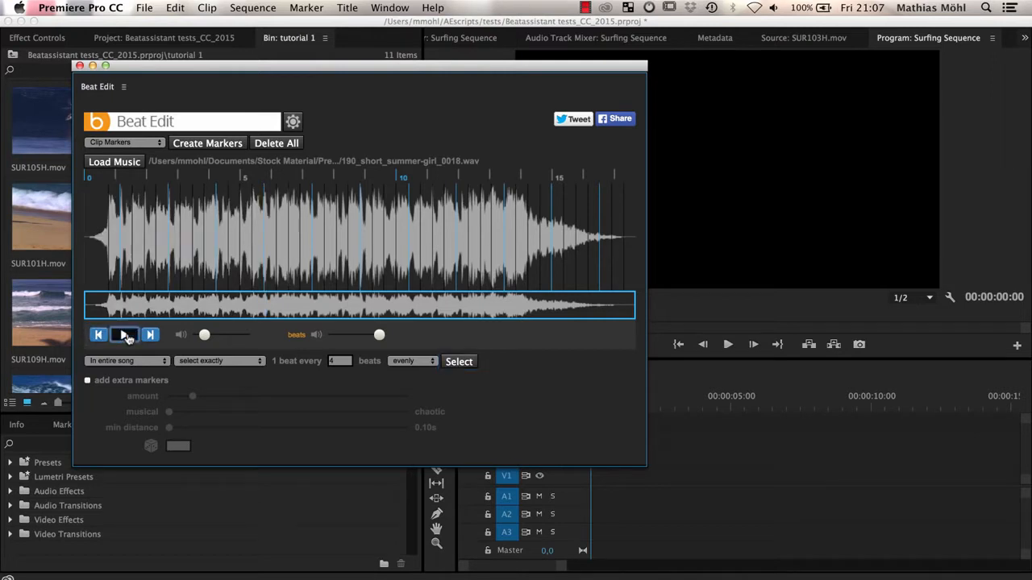
left_click(124, 335)
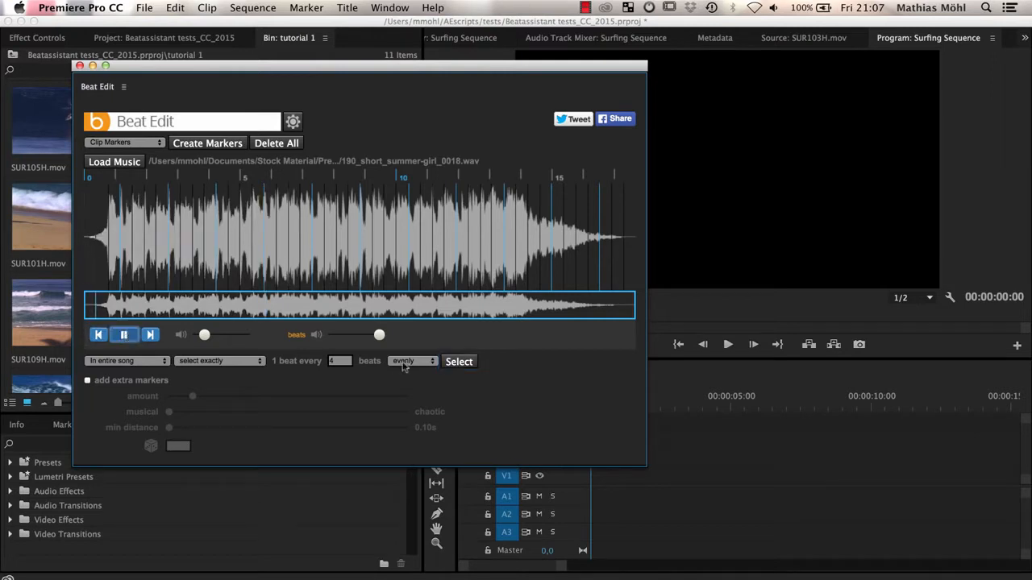
left_click(459, 362)
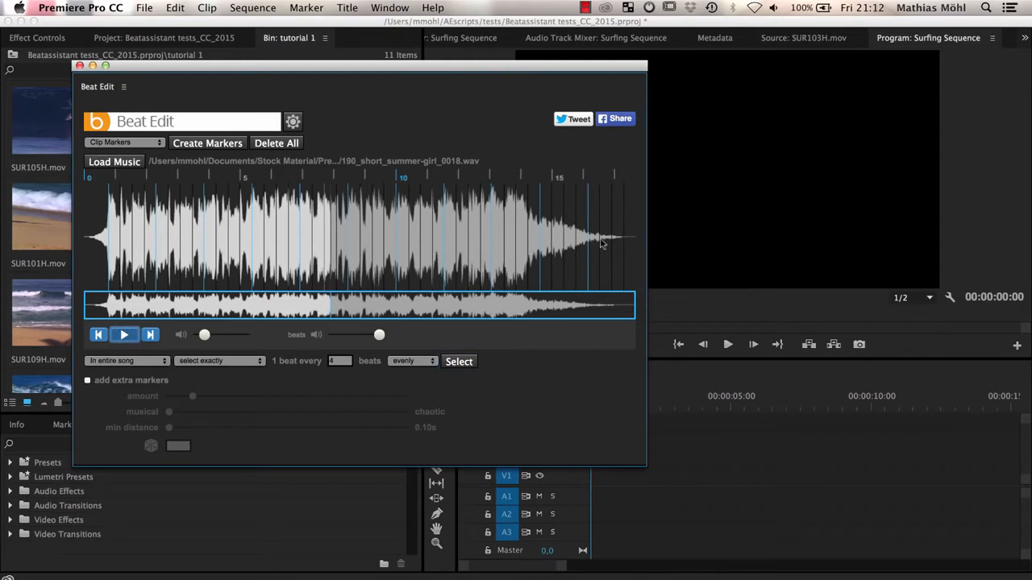
- Highlight the song's ending from about 14 to 17 s and remove every beat (1 beat every 1) in that region from the selection
left_click_drag(520, 236, 612, 235)
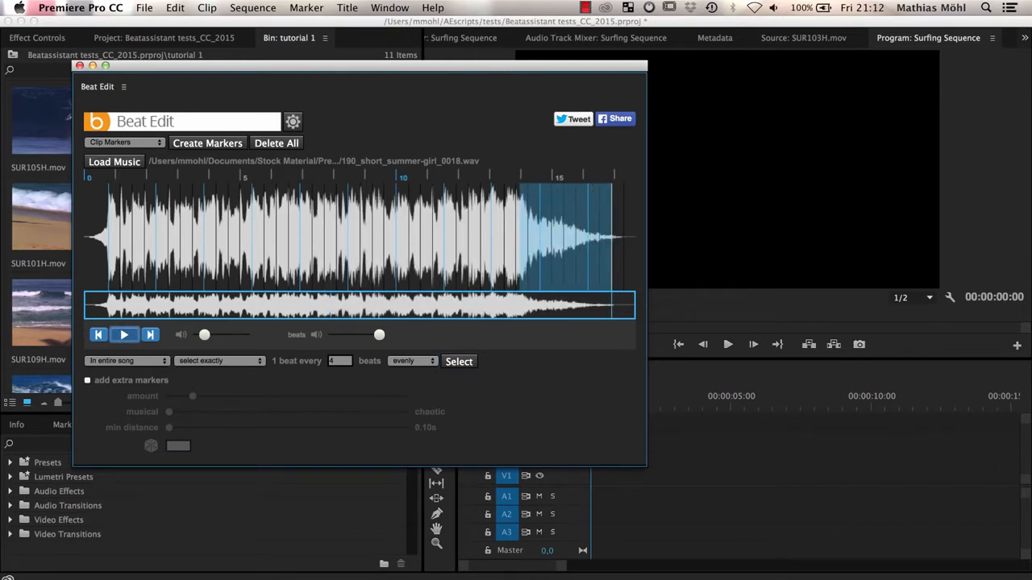
left_click(127, 360)
left_click(137, 376)
left_click(191, 364)
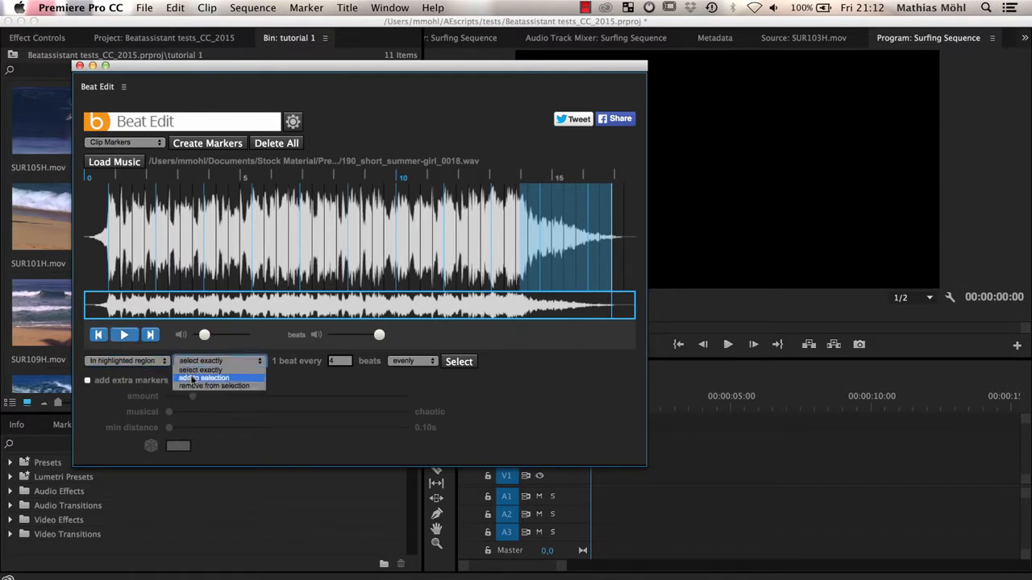
left_click(197, 386)
left_click(340, 361)
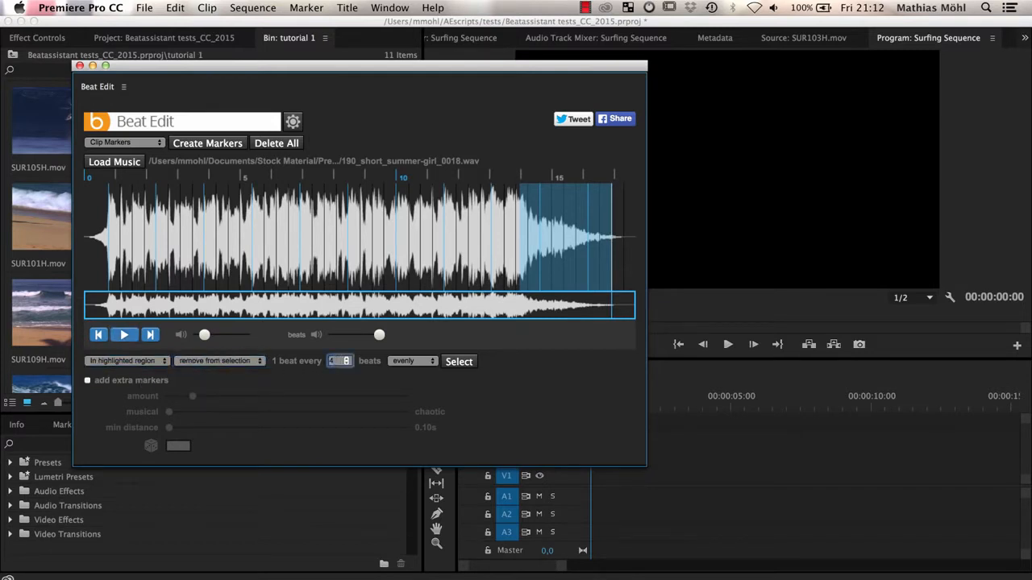
type("1")
left_click(459, 362)
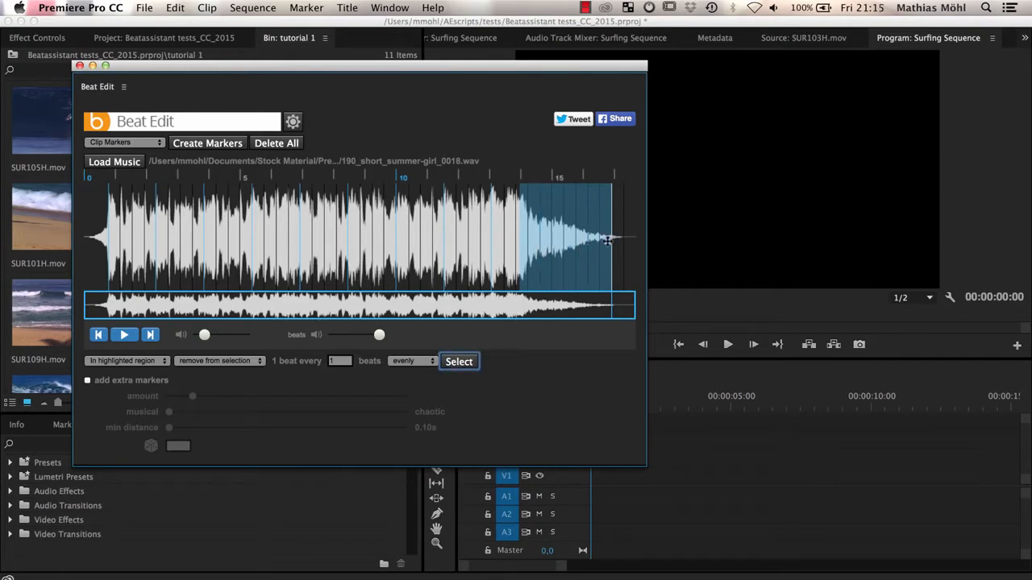
left_click(433, 362)
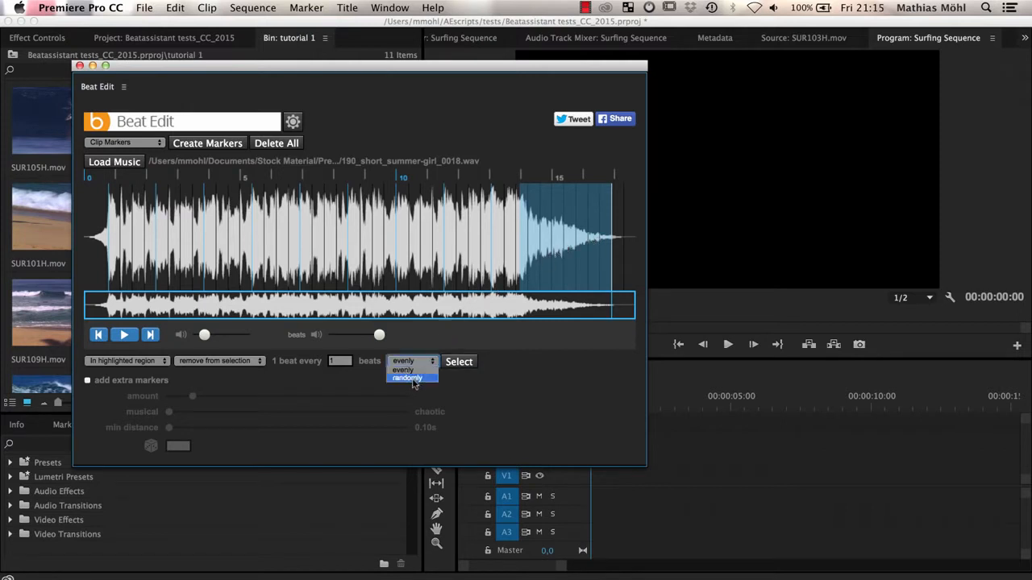
left_click(366, 381)
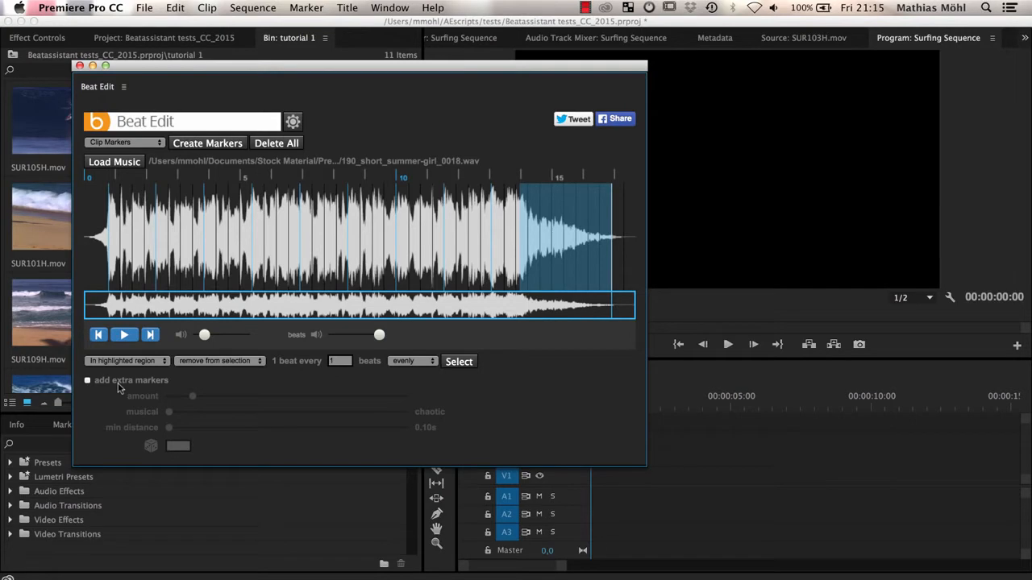
left_click(709, 476)
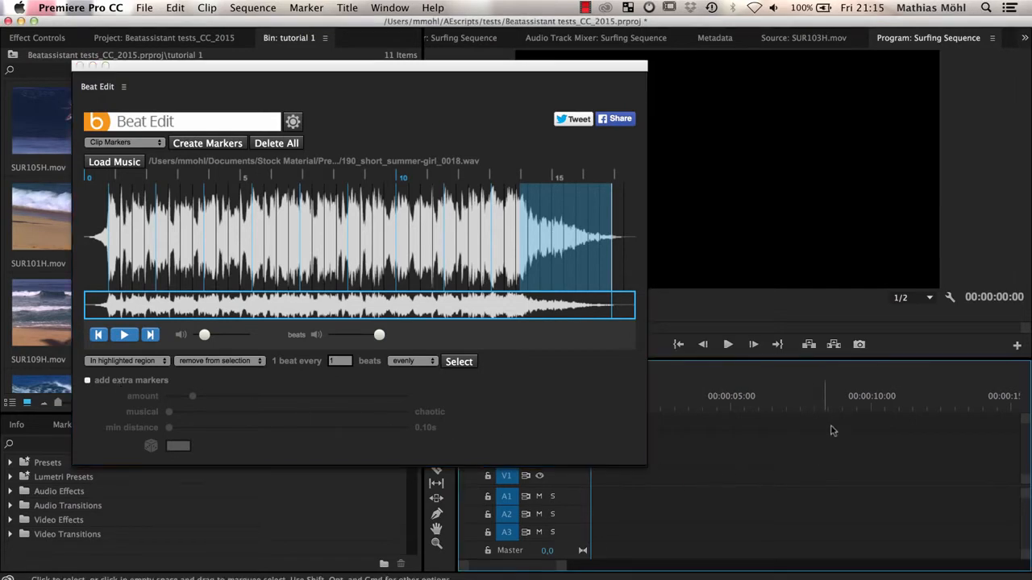
- Move the Beat Edit window clear of the bin and create Clip Markers for the song at the selected beats
left_click_drag(379, 71, 734, 81)
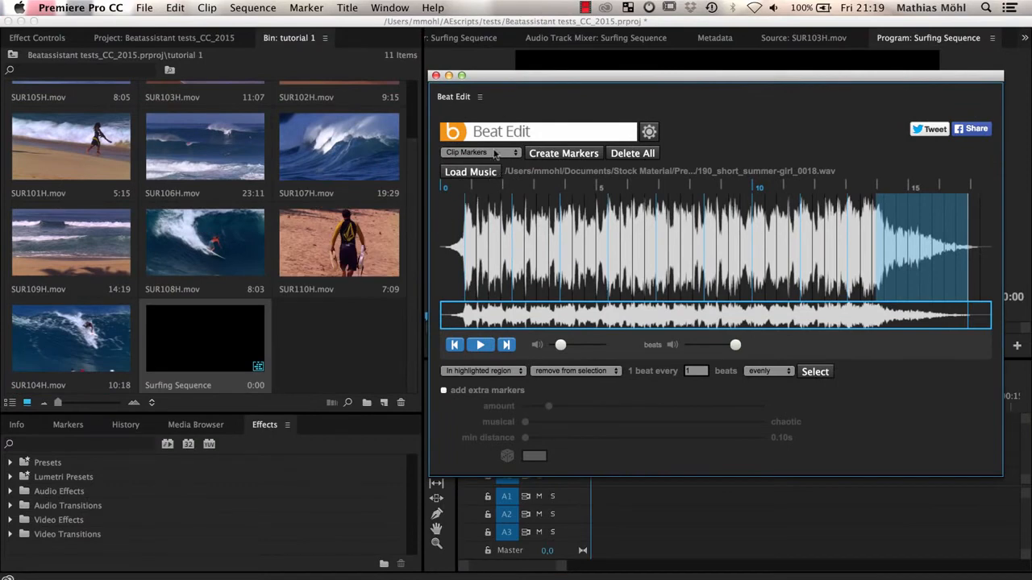
left_click(494, 153)
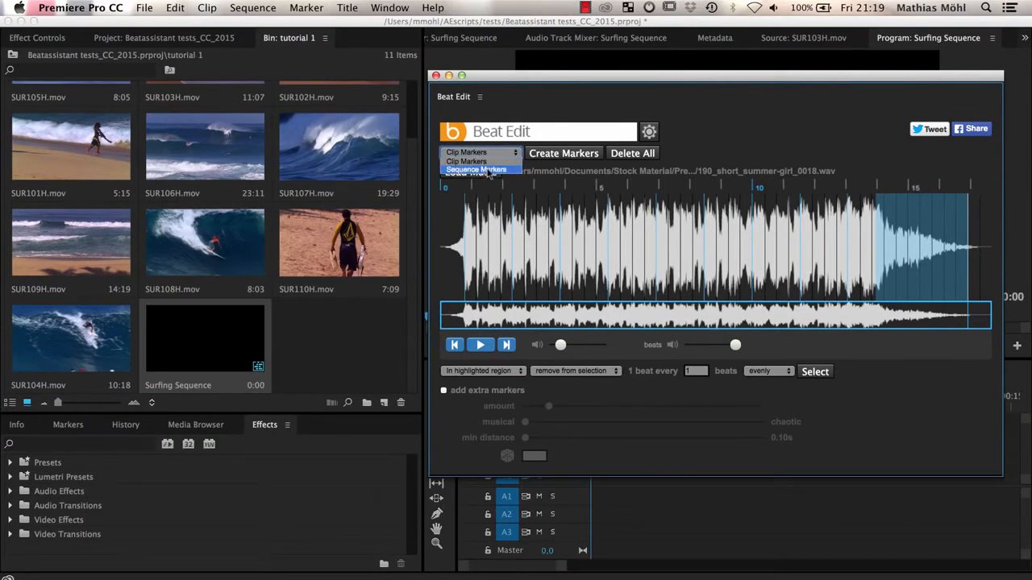
left_click(491, 163)
left_click(574, 157)
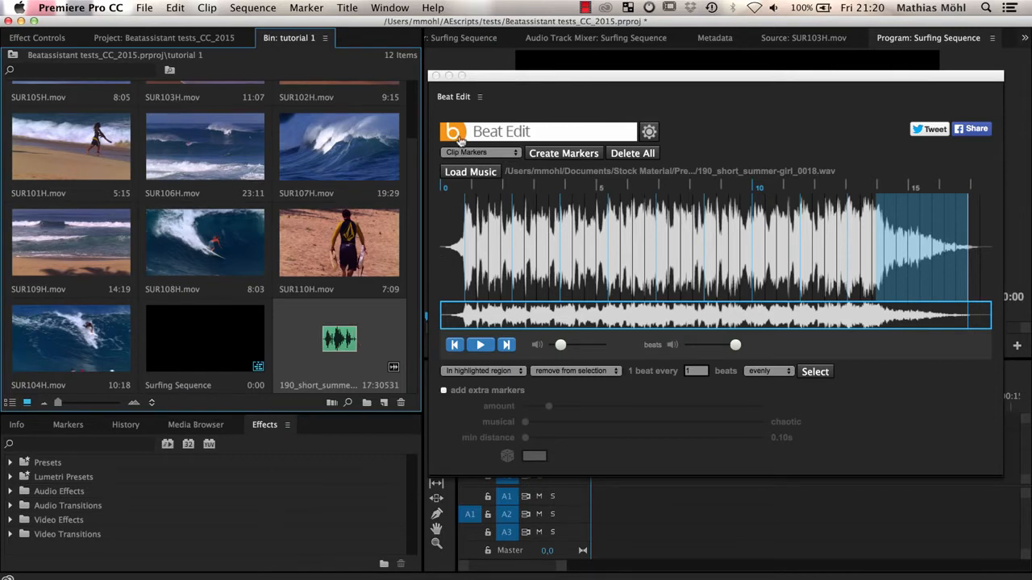
- Uncover the bin and timeline, and place the 190_short_summer-girl song at the start of Surfing Sequence as audio
left_click_drag(506, 78, 50, 462)
left_click_drag(300, 353, 579, 516)
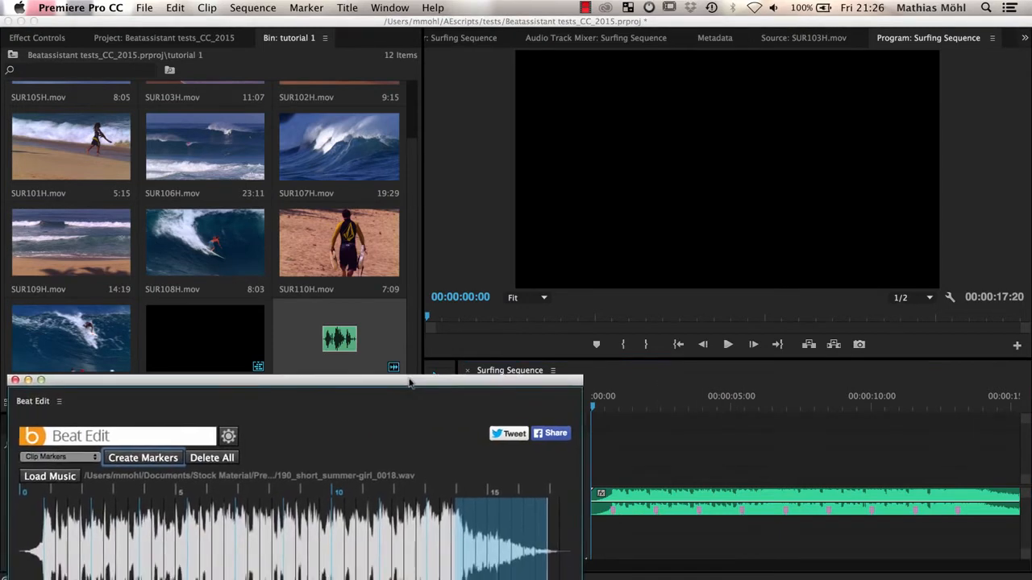
left_click_drag(410, 386, 425, 352)
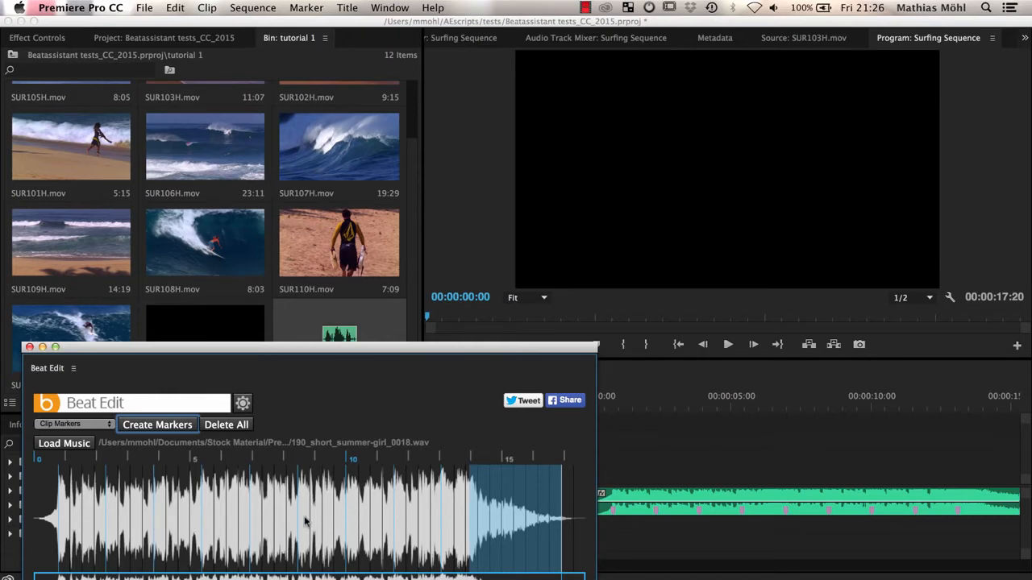
- Keep Clip Markers as the marker type and delete all of the song's clip markers
left_click(108, 427)
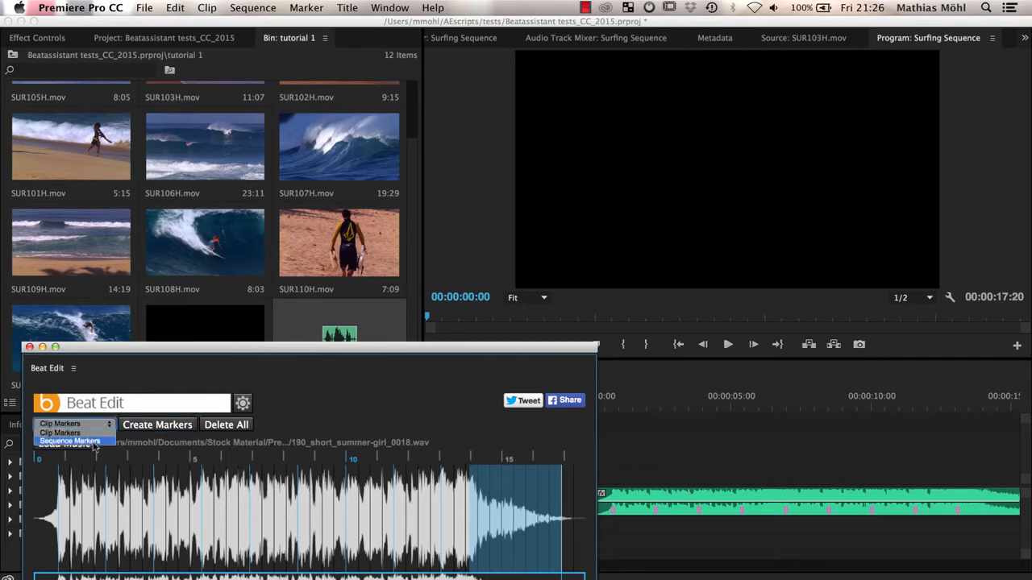
left_click(70, 442)
left_click(95, 425)
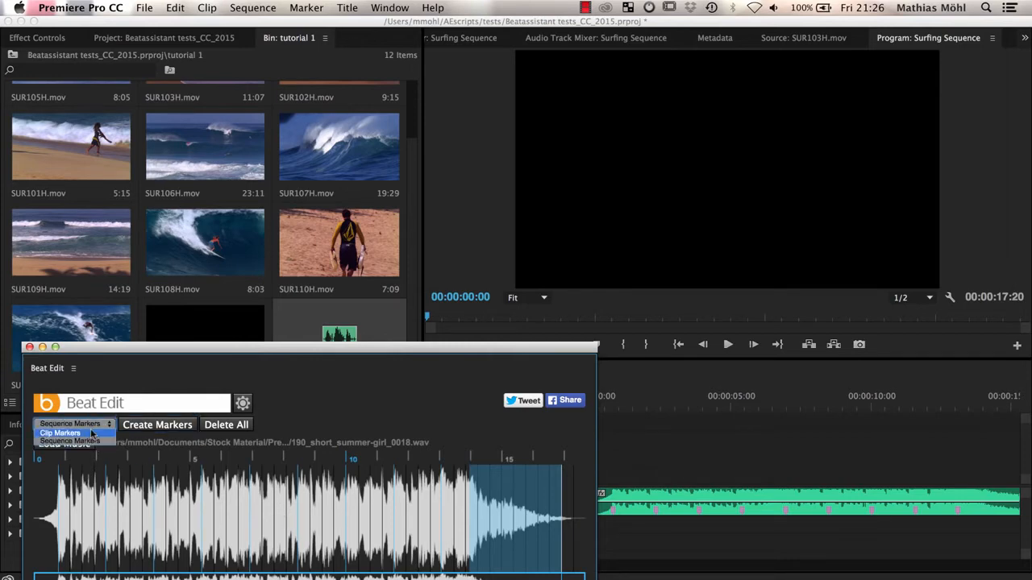
left_click(91, 439)
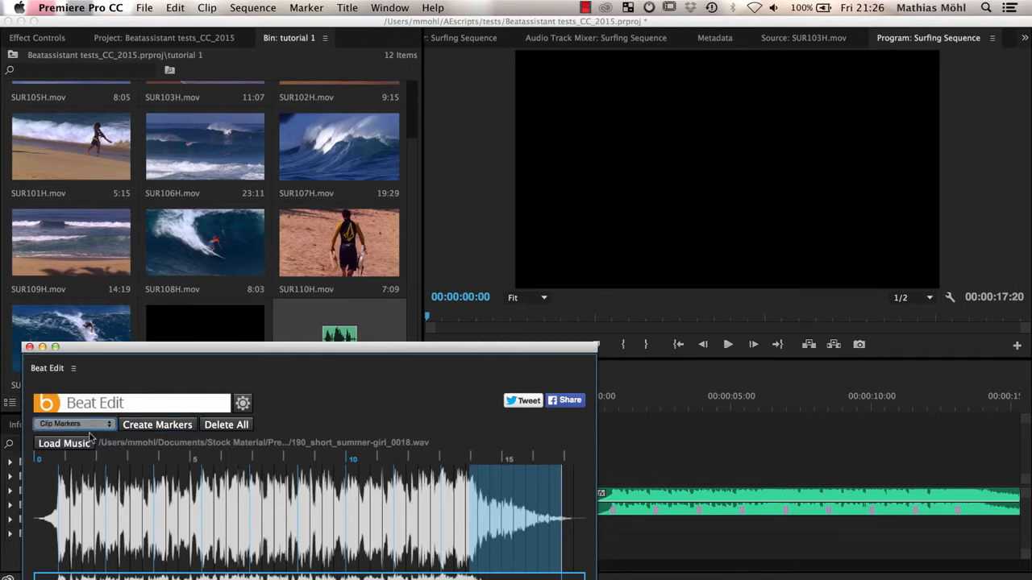
left_click(215, 426)
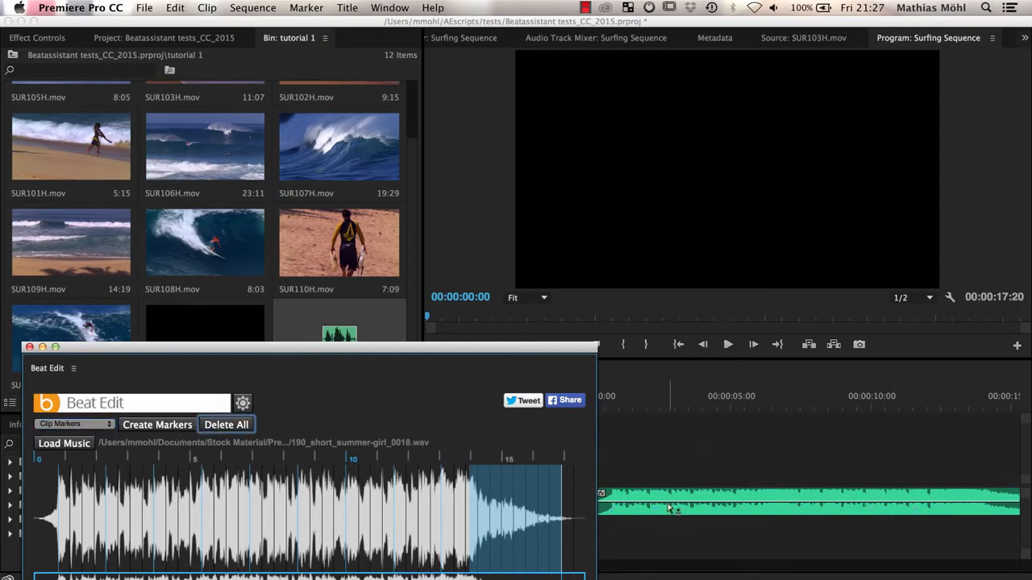
- Switch the marker type to Sequence Markers and create them in Surfing Sequence at the selected beats
left_click(106, 425)
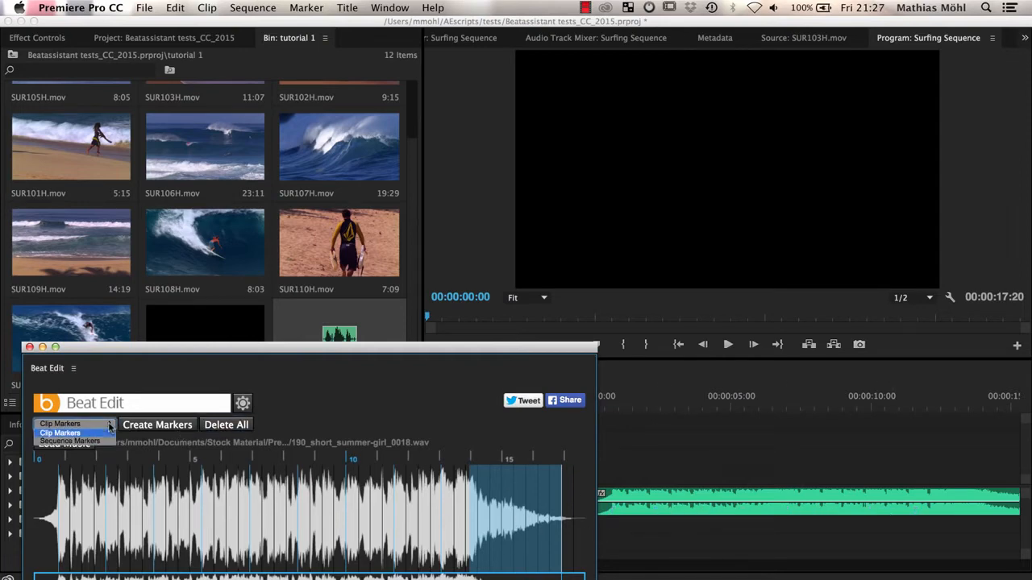
left_click(95, 442)
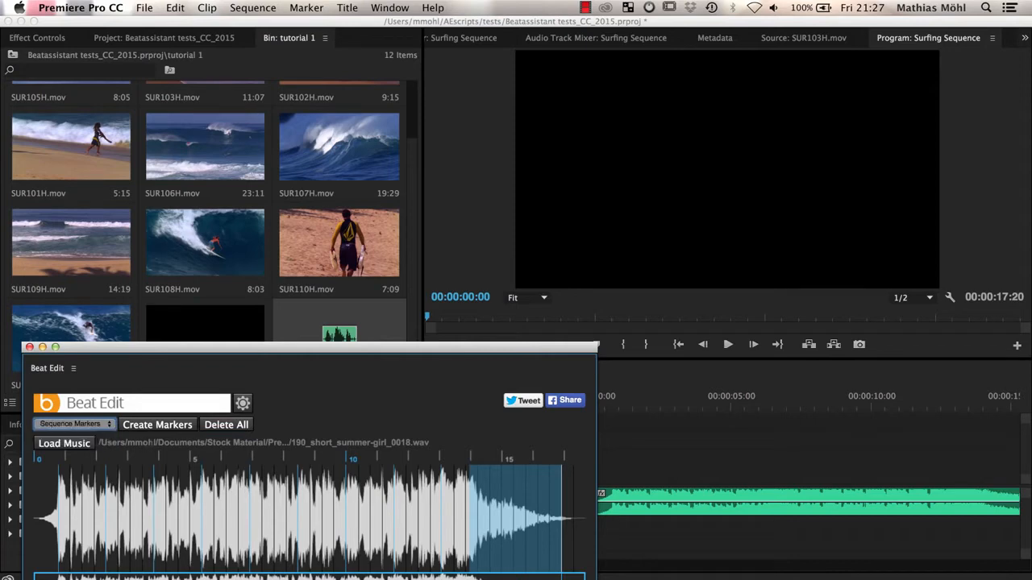
left_click(158, 425)
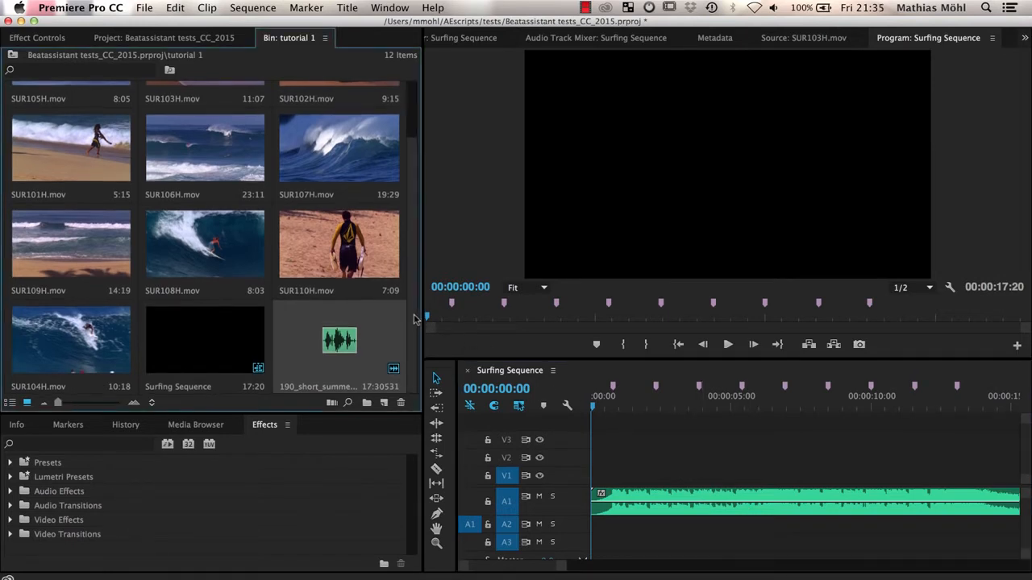
- Select the ten surfing clips in the order SUR110H, 102H, 101H, 103H, 105H, 106H, 107H, 108H, 104H, 109H
scroll(416, 321, "up", 3)
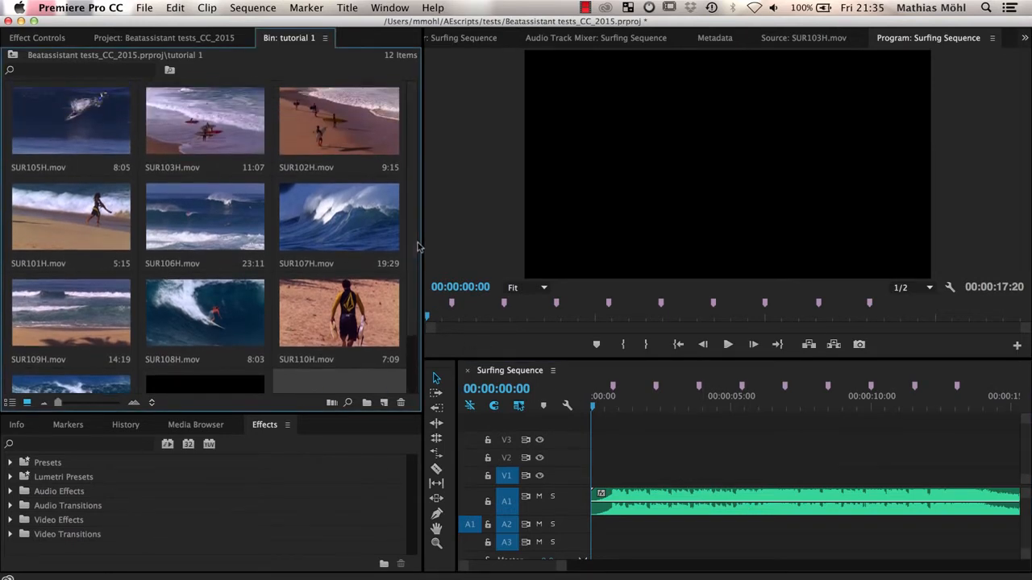
left_click(302, 329)
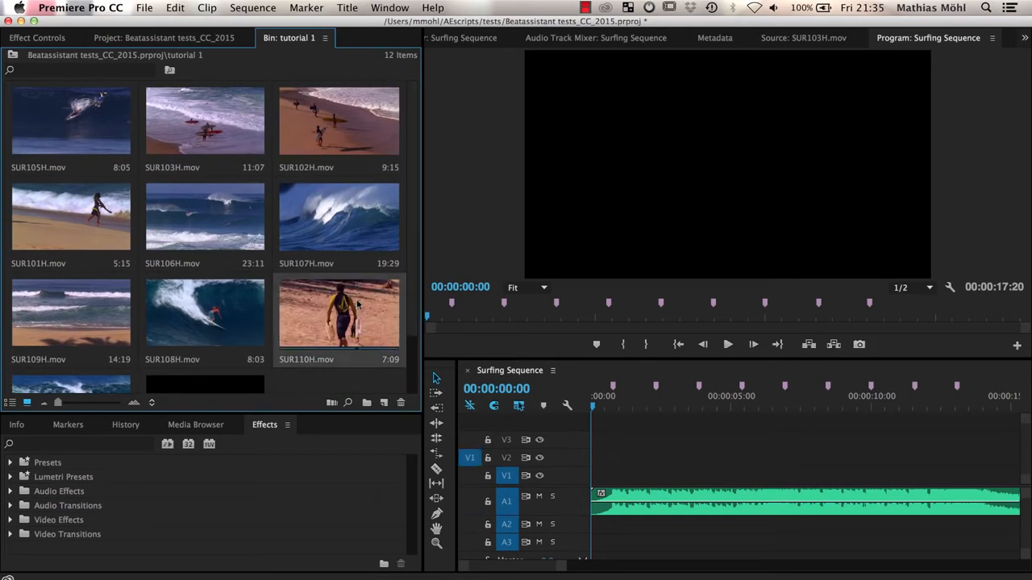
left_click(314, 134, "super")
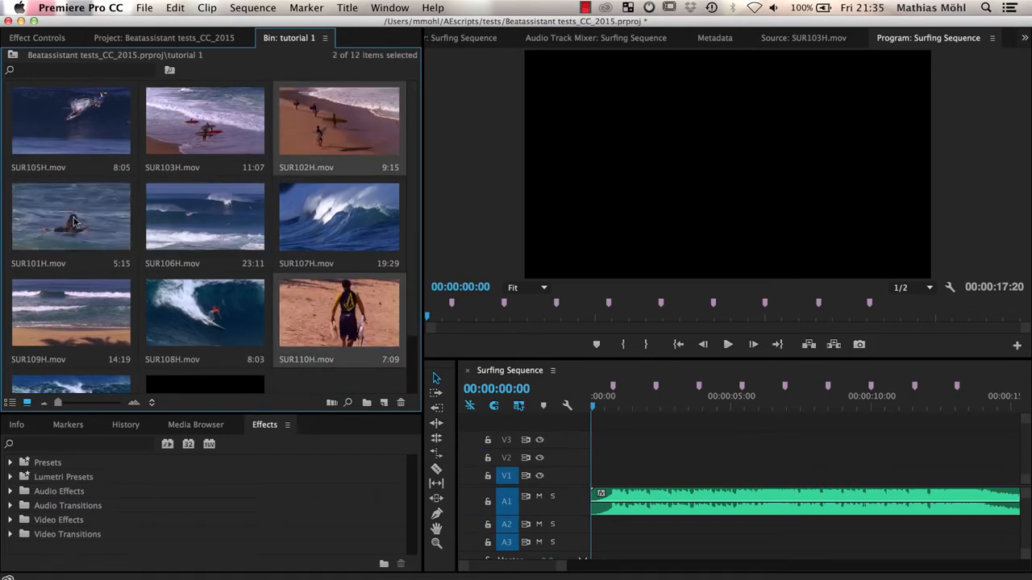
left_click(121, 211, "super")
left_click(204, 142, "super")
left_click(112, 134, "super")
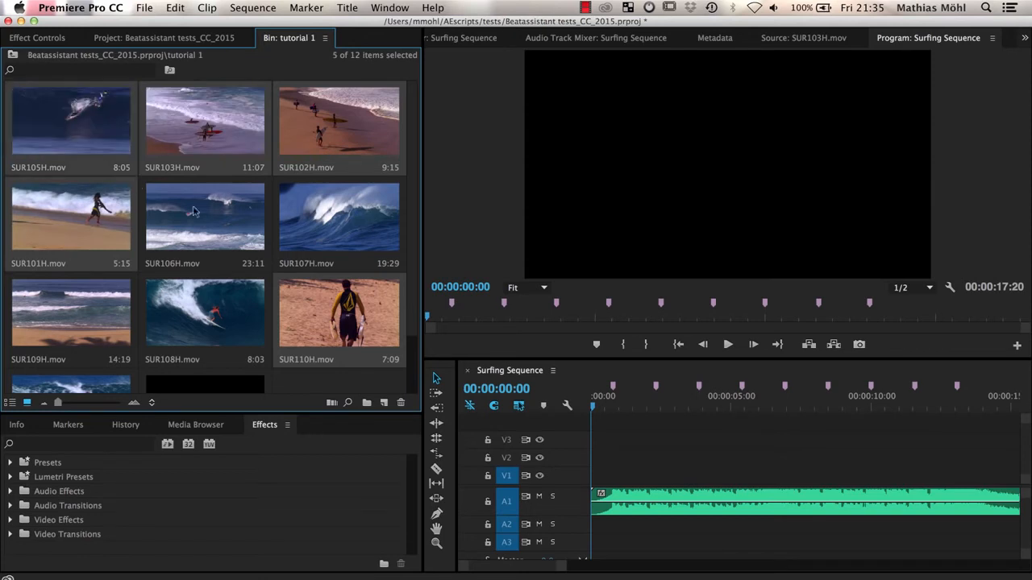
left_click(192, 211, "super")
left_click(306, 216, "super")
left_click(218, 305, "super")
scroll(107, 311, "down", 3)
left_click(105, 311, "super")
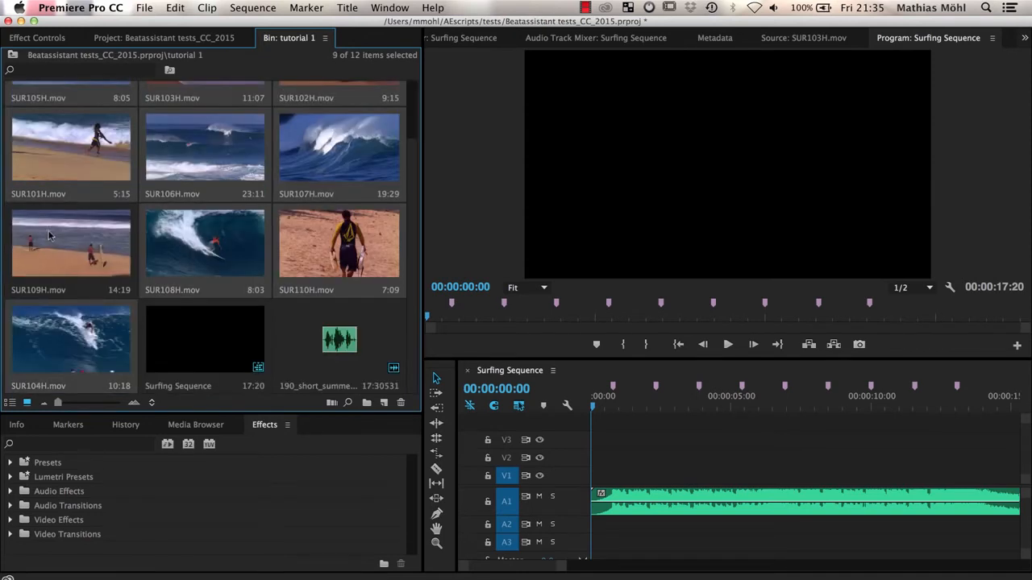
left_click(65, 245, "super")
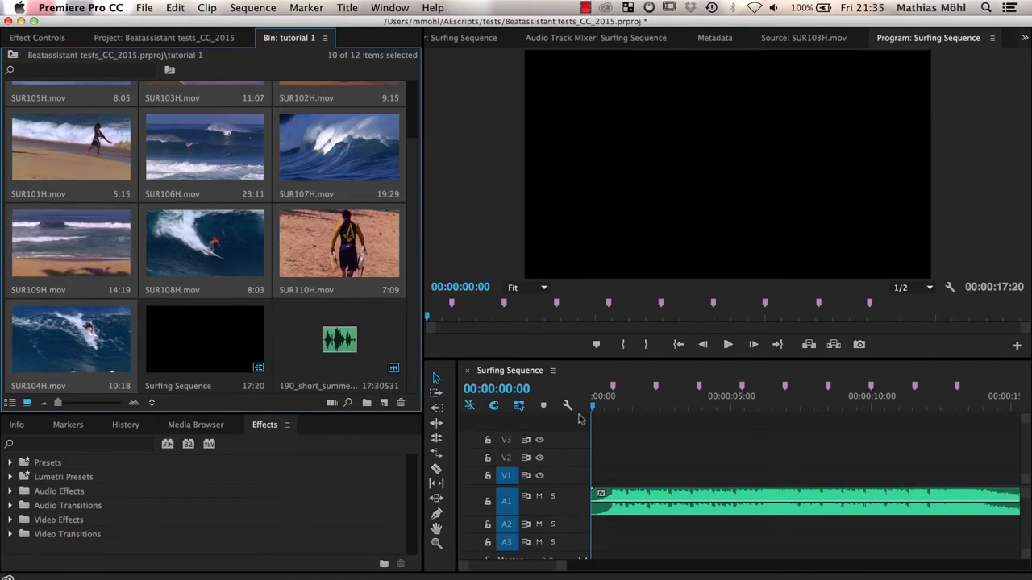
- With the playhead at the sequence start, automate the selected clips to Surfing Sequence in Selection Order, At Unnumbered Markers, as an Overwrite Edit
mouse_move(595, 412)
left_mouse_down()
mouse_move(625, 409)
mouse_move(587, 411)
left_mouse_up()
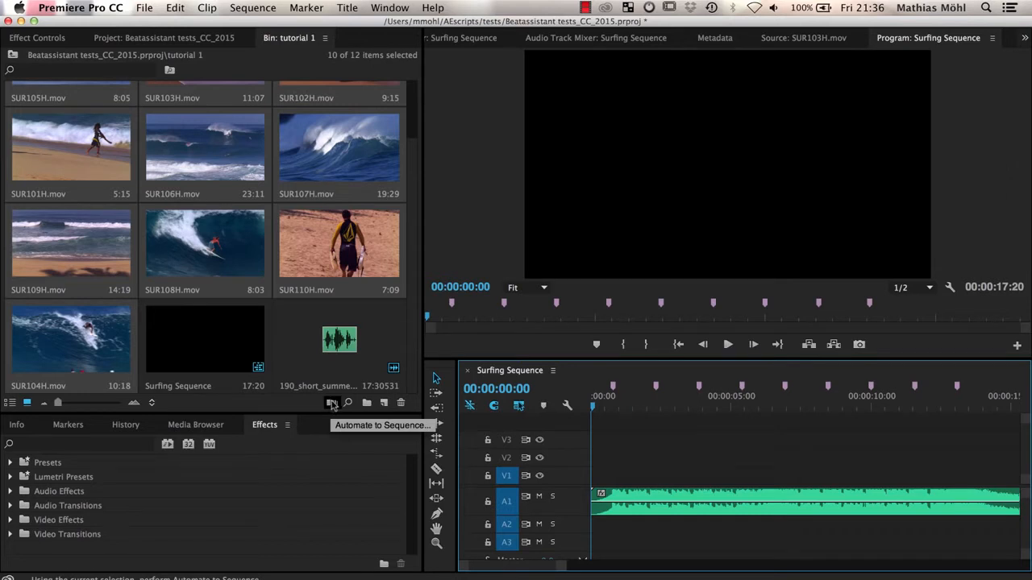
left_click(331, 403)
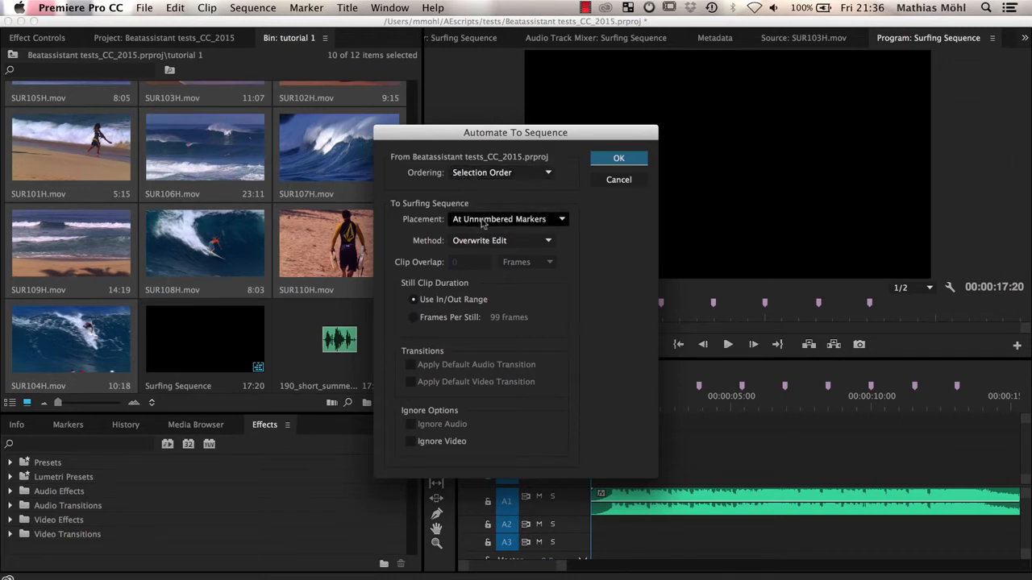
left_click(606, 161)
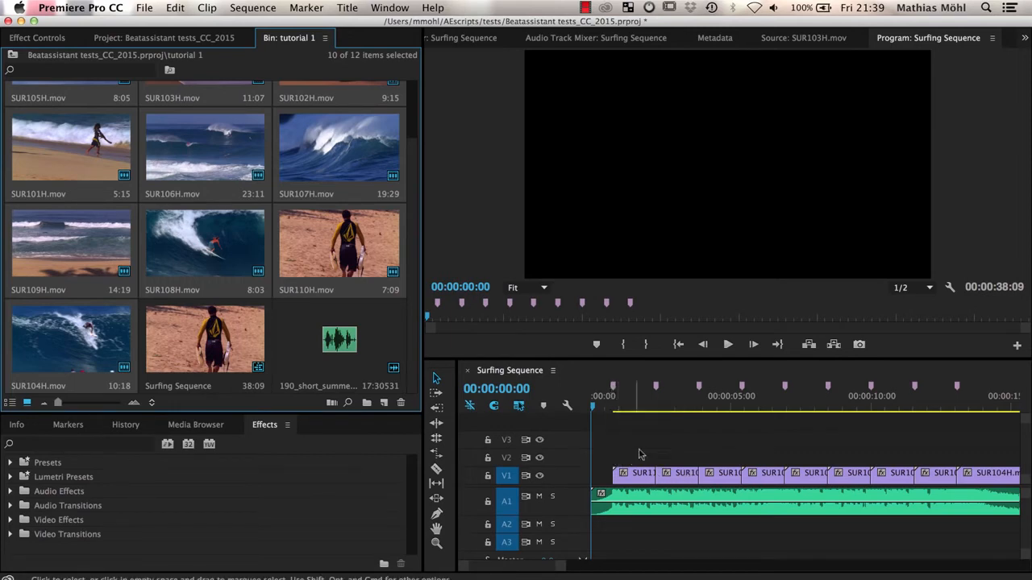
- Enlarge the program monitor and play Surfing Sequence from the start to review the cuts against the music
left_click_drag(713, 360, 716, 438)
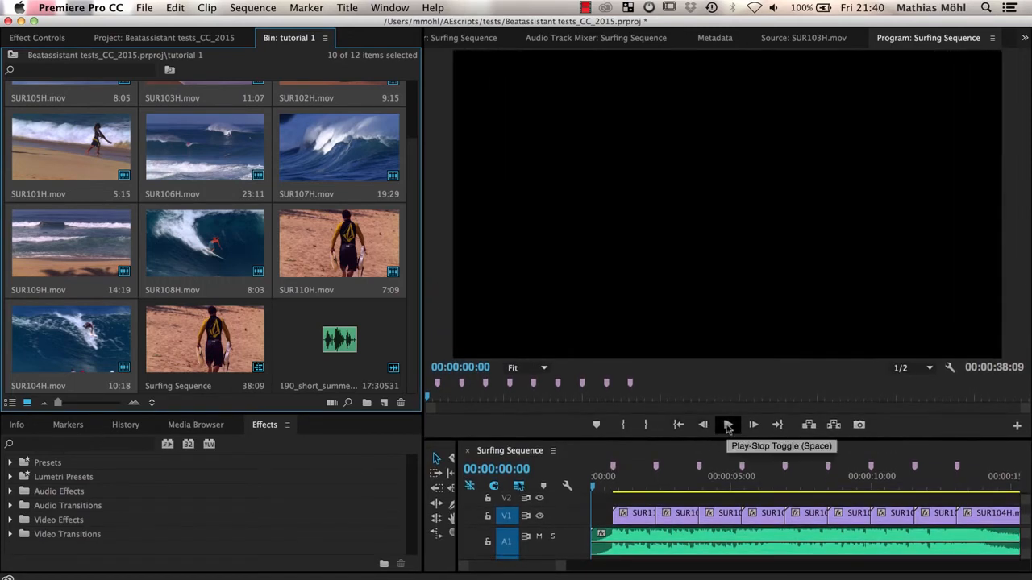
left_click(727, 426)
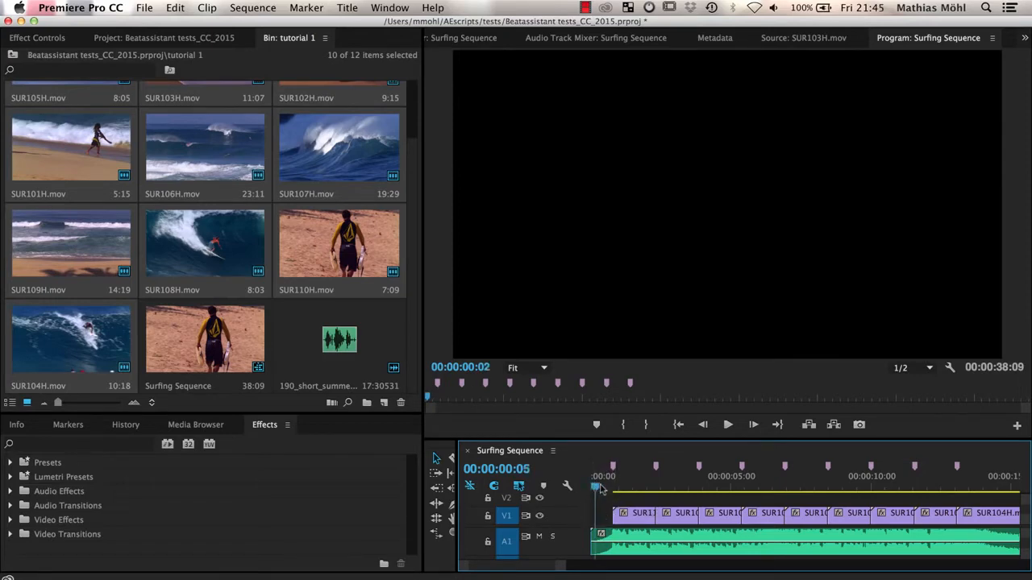
- Return the playhead to the sequence start and add a sequence marker at 00:00:00:00
left_click_drag(600, 489, 604, 489)
left_click(315, 10)
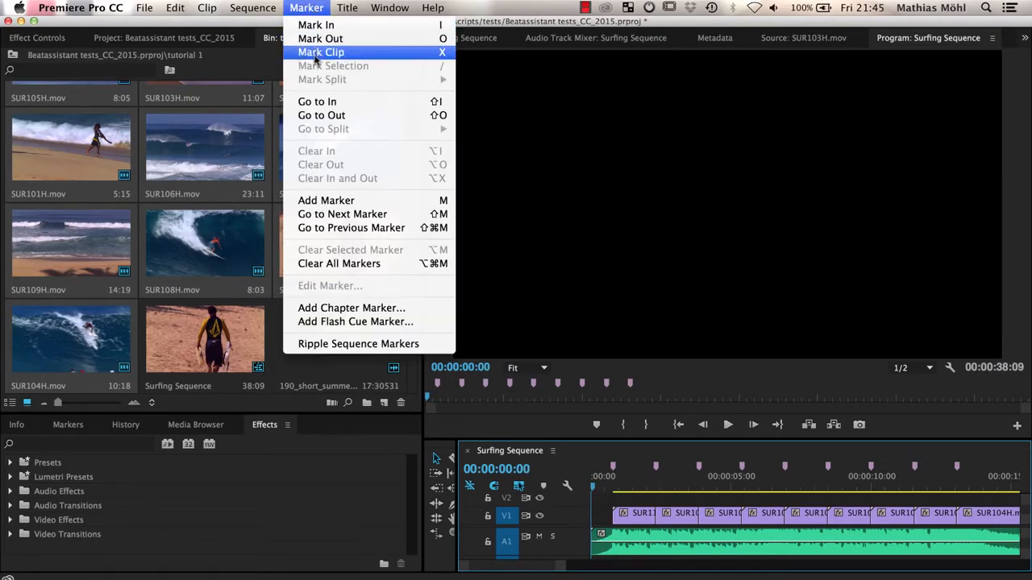
left_click(442, 201)
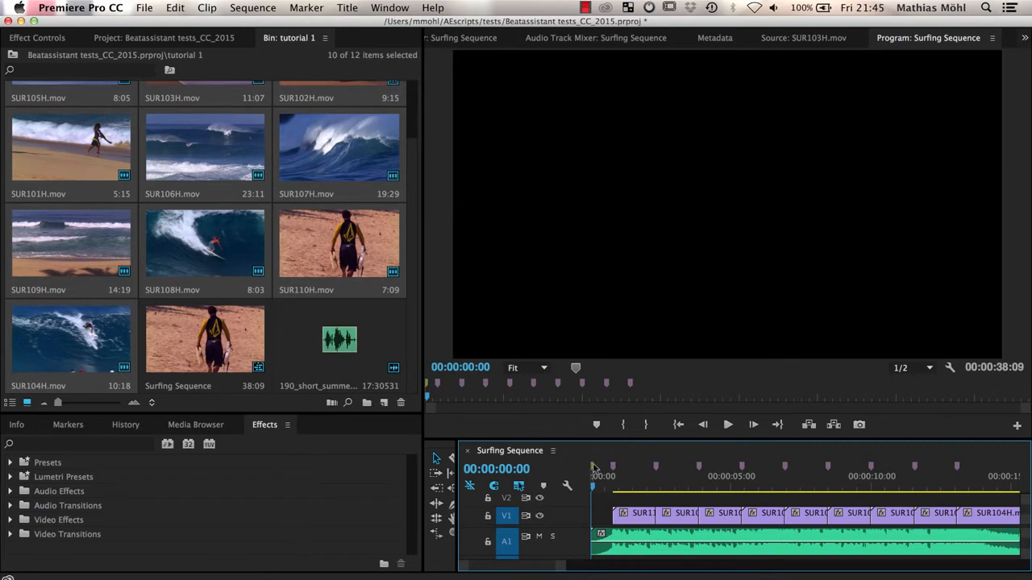
left_click(632, 520)
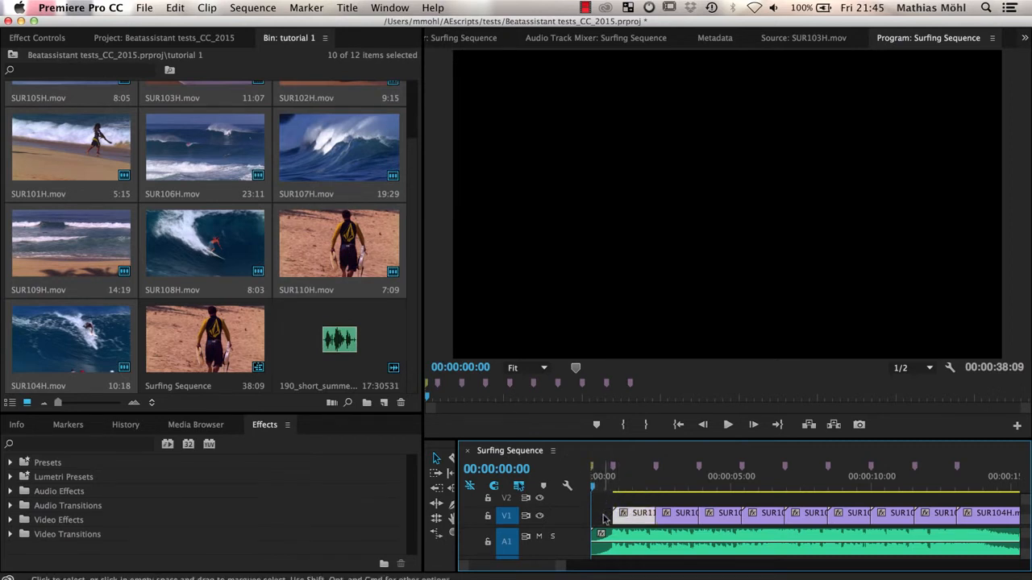
left_click(601, 503)
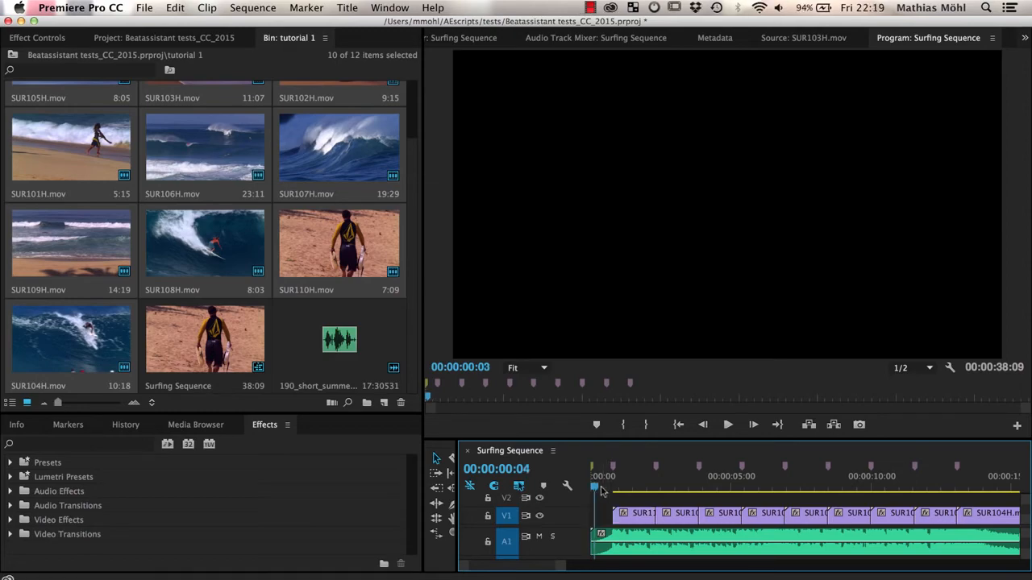
- Find the SUR107H clip around 00:00:11:01, slip its footage further into the source with the Slip tool, and scrub through it
left_click_drag(596, 488, 902, 500)
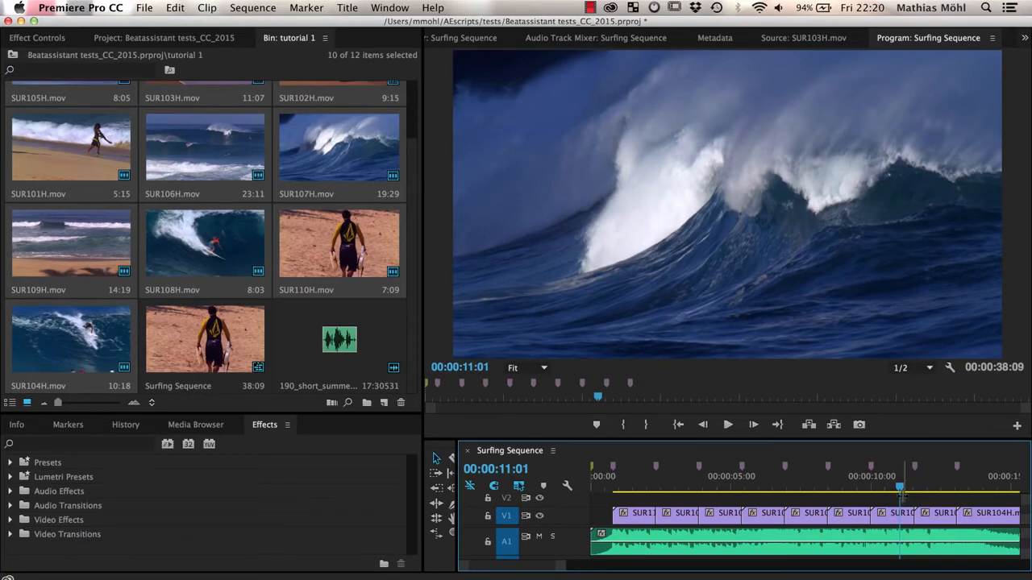
left_click_drag(457, 484, 470, 482)
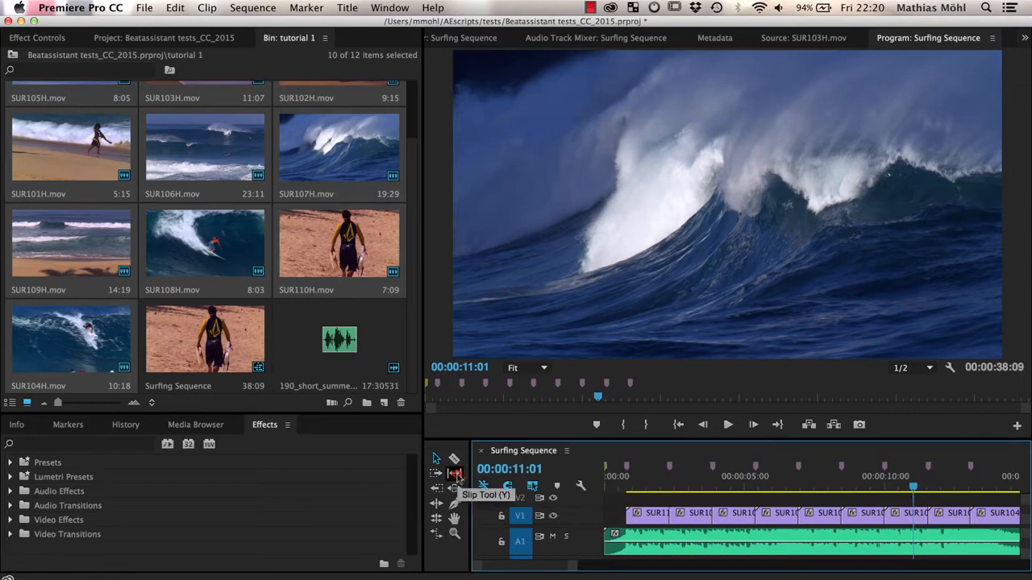
left_click_drag(909, 517, 566, 513)
left_click_drag(887, 488, 933, 495)
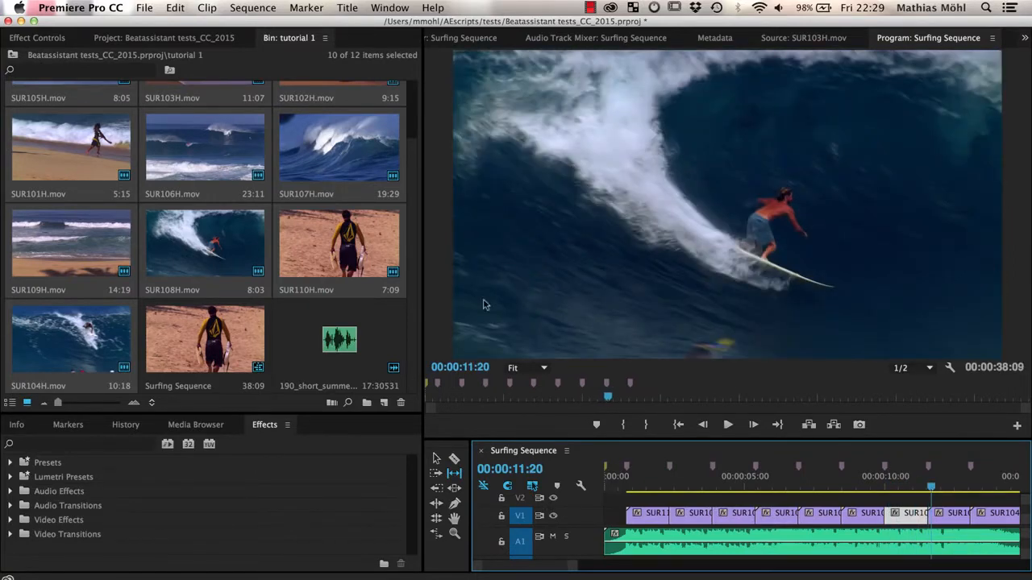
- Open SUR107H.mov in the source monitor and set its In point at 00:00:09:11
scroll(343, 265, "up", 2)
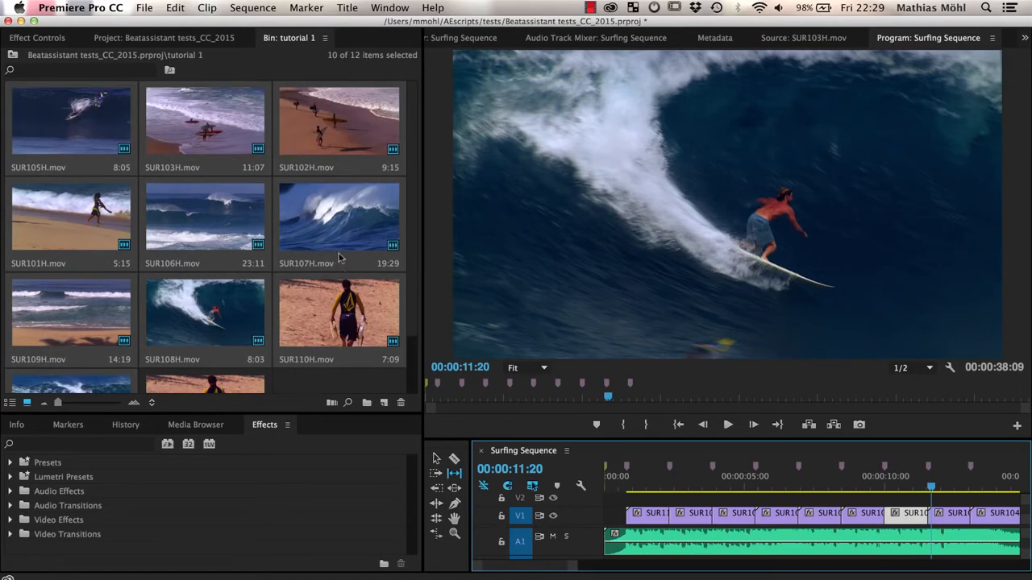
left_click(339, 228)
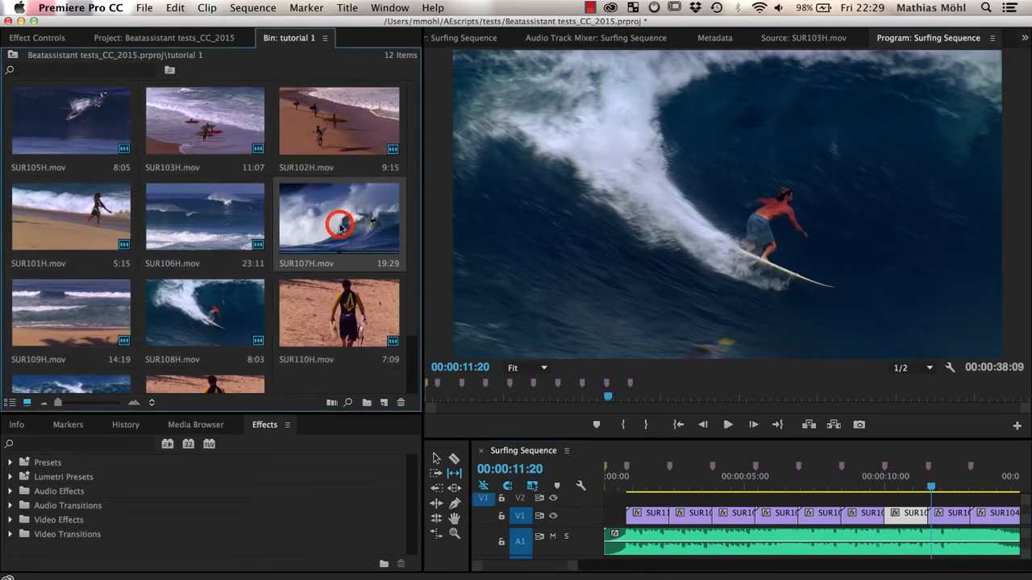
double_click(339, 226)
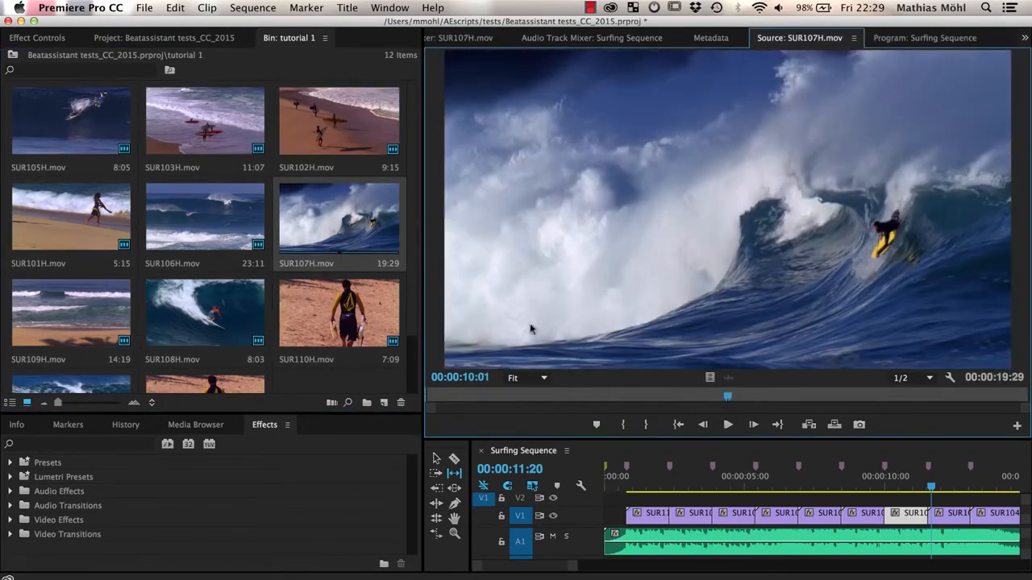
left_click_drag(729, 400, 707, 392)
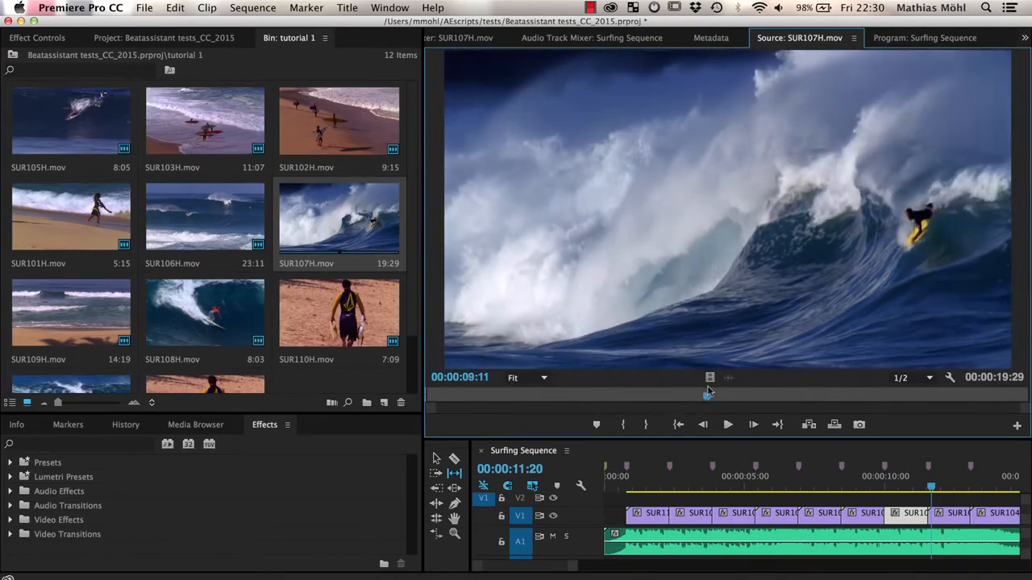
left_click(623, 425)
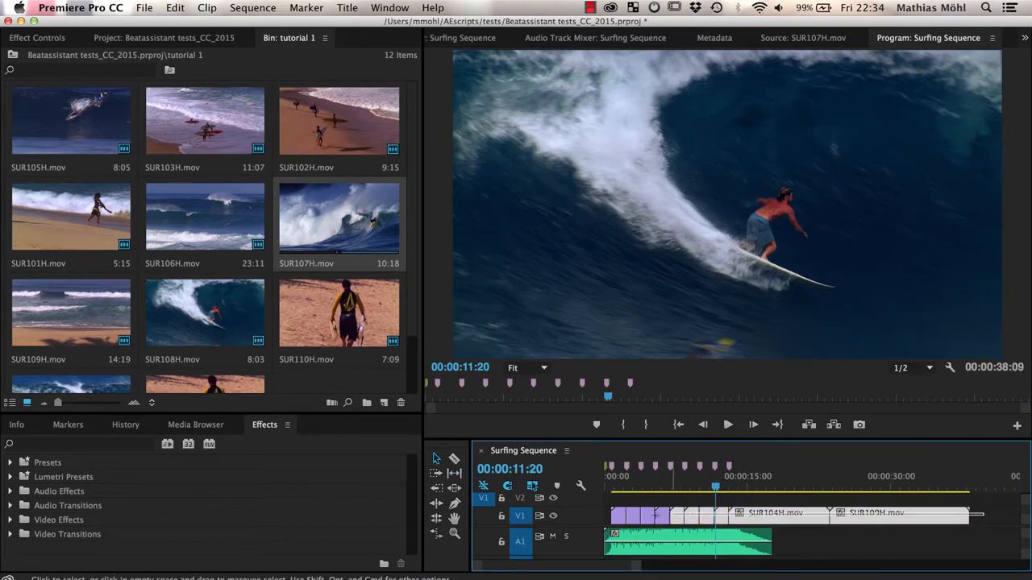
- Delete all video clips from V1 and reselect the surfing clips in order: SUR110H, 102H, 101H, 103H, 105H, 106H, 107H, 108H, 104H, 109H
key("Delete")
left_click(374, 327)
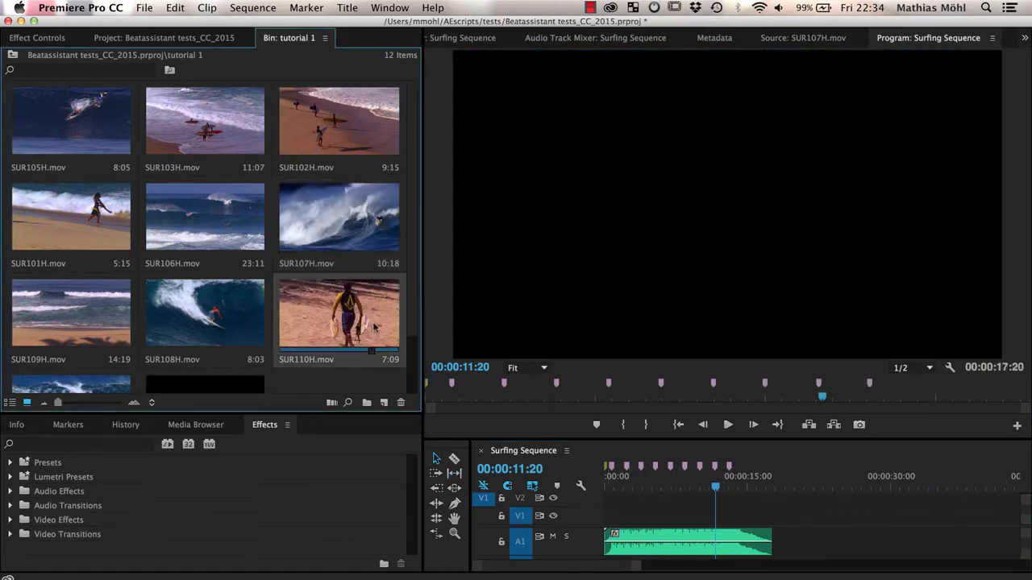
left_click(299, 143, "super")
left_click(113, 205, "super")
left_click(109, 147, "super")
left_click(181, 141, "super")
left_click(182, 214, "super")
left_click(339, 216, "super")
left_click(205, 312, "super")
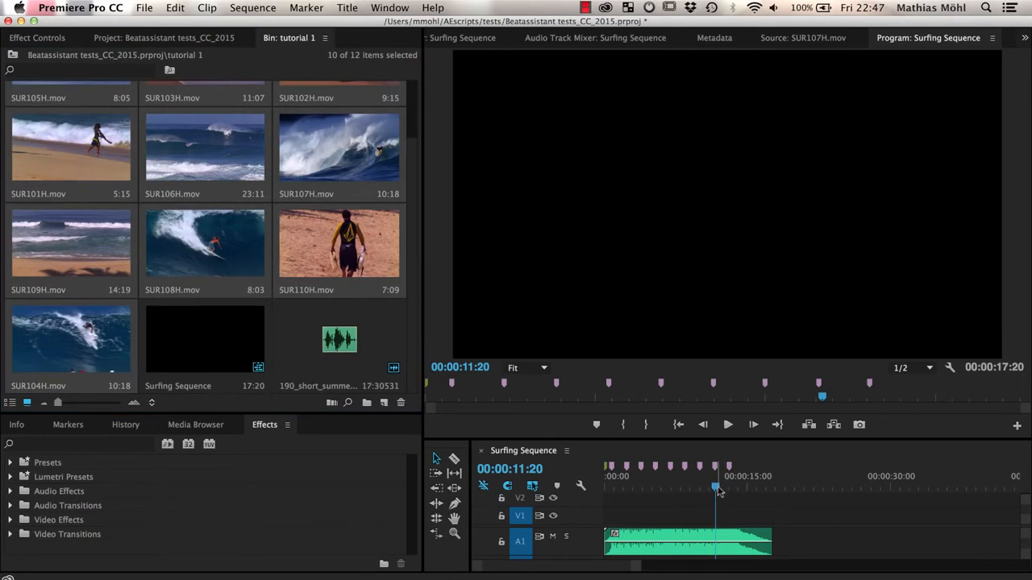
- From the sequence start, automate the ten clips in Selection Order, At Unnumbered Markers, as an Overwrite Edit, and scrub through to SUR107H
left_click_drag(661, 488, 606, 489)
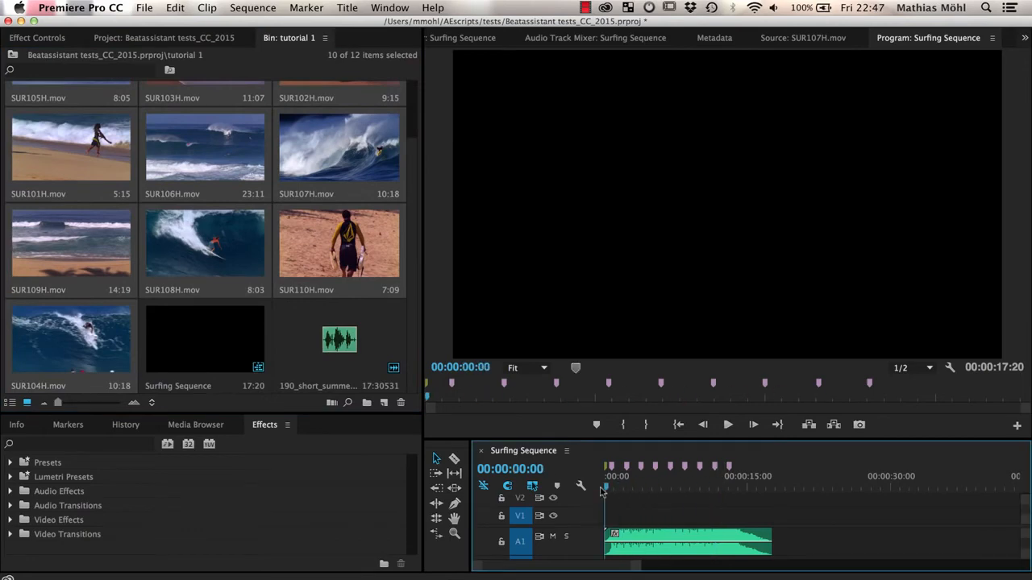
left_click(331, 403)
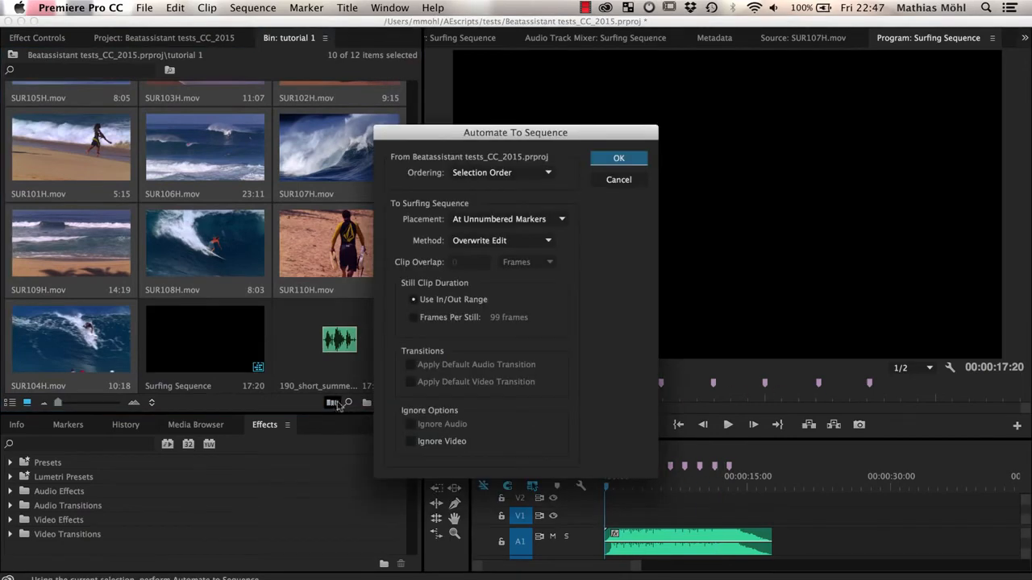
left_click(601, 158)
left_click_drag(636, 566, 601, 569)
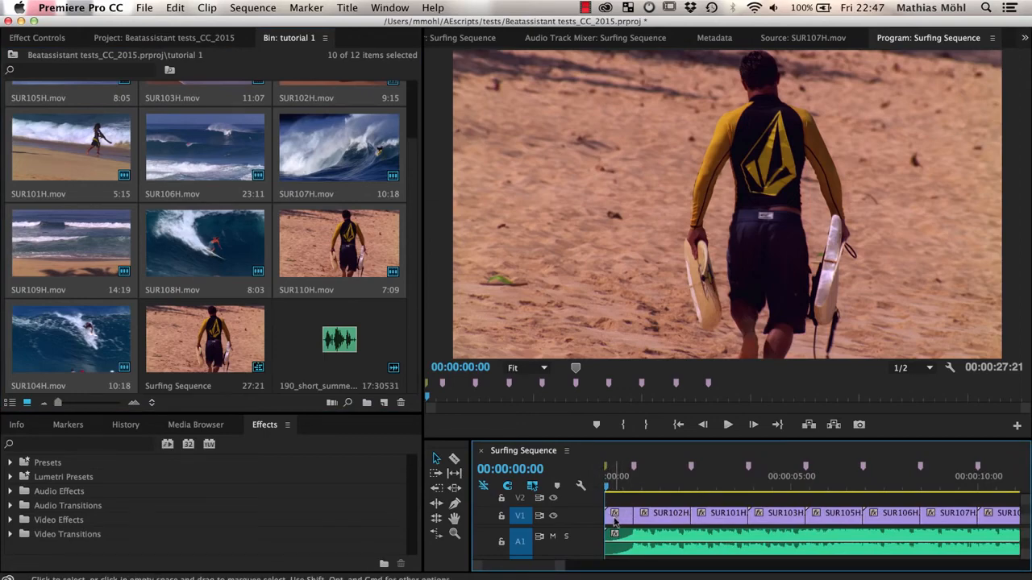
left_click_drag(622, 487, 960, 499)
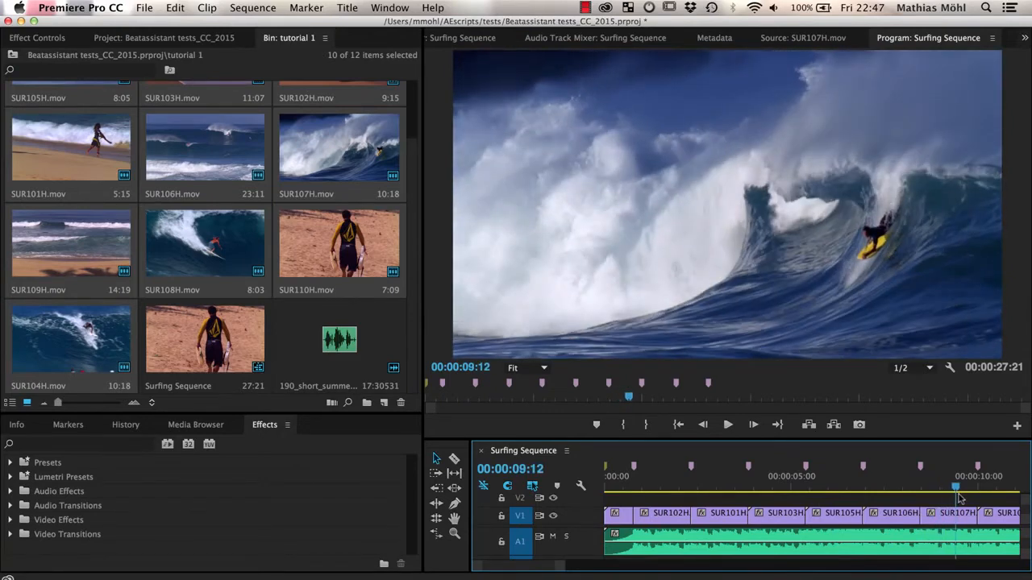